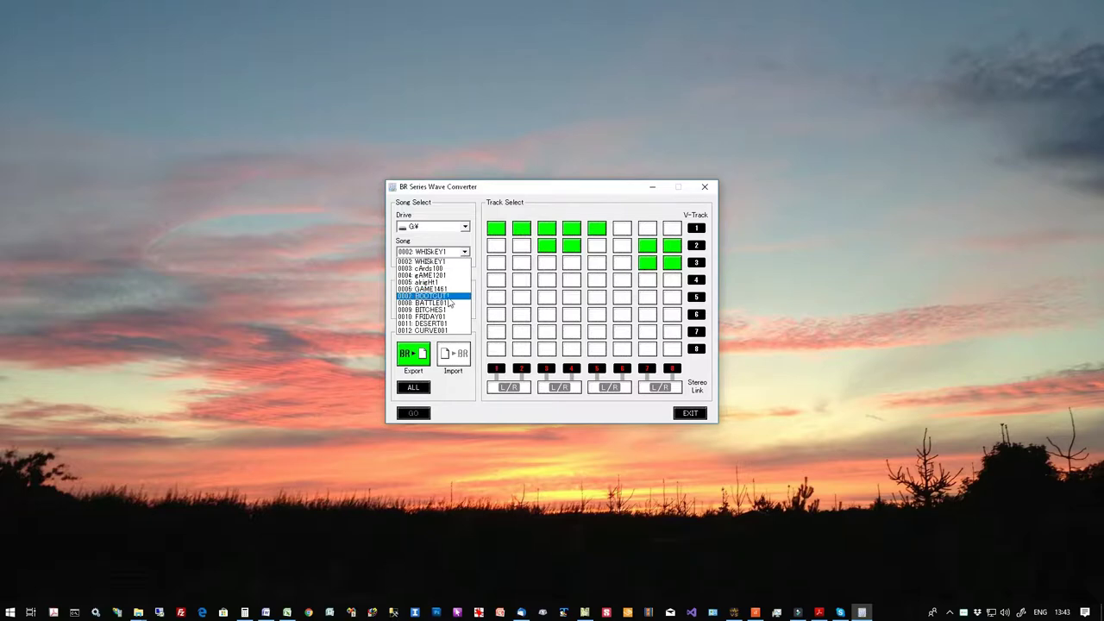
- Select the song BATTLE01, choose to export all its tracks, and browse to the Music\Exports folder as the save location
left_click(449, 304)
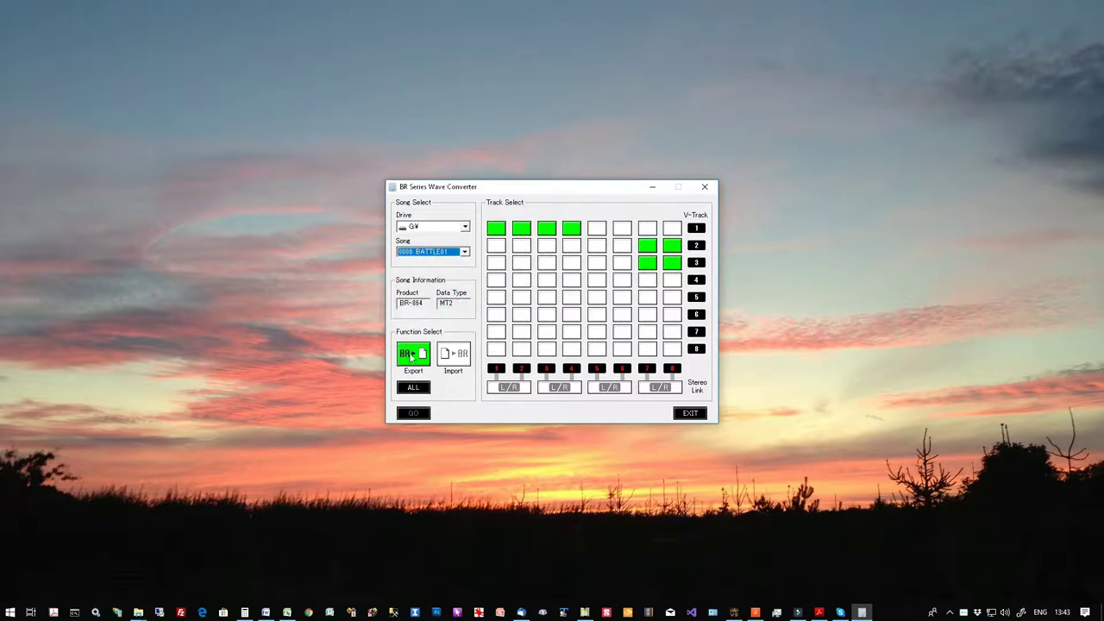
left_click(413, 387)
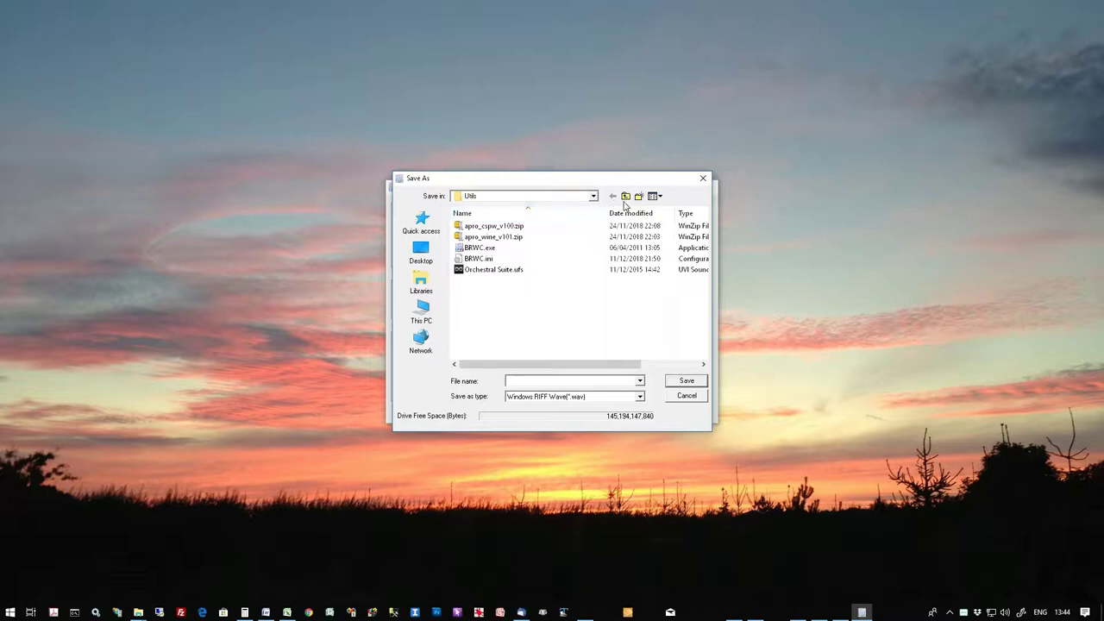
left_click(627, 197)
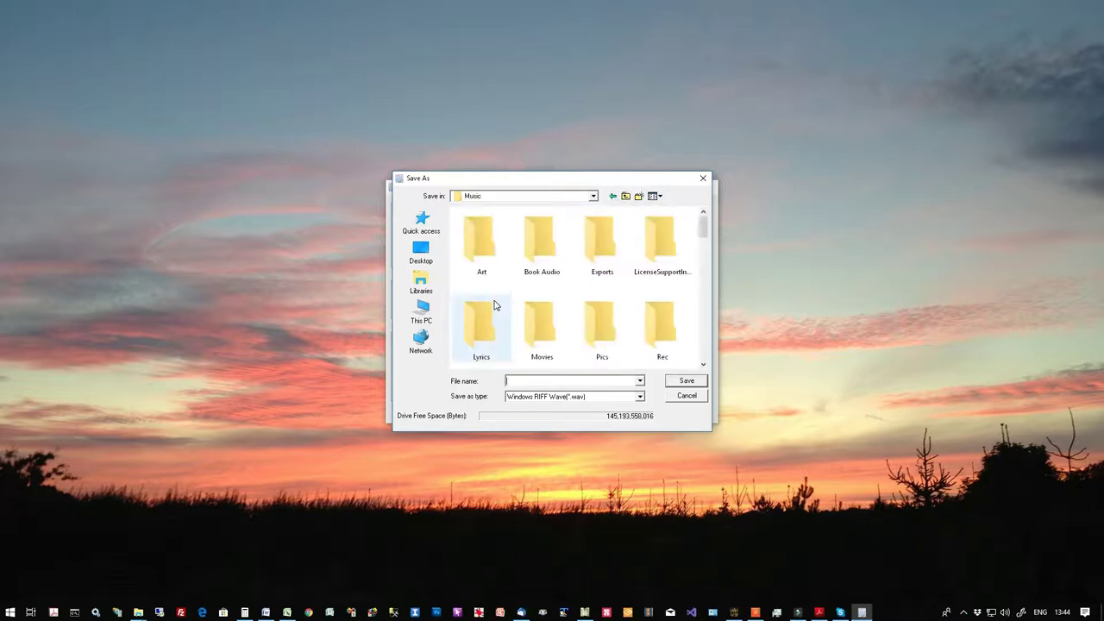
double_click(606, 245)
scroll(677, 327, "down", 1)
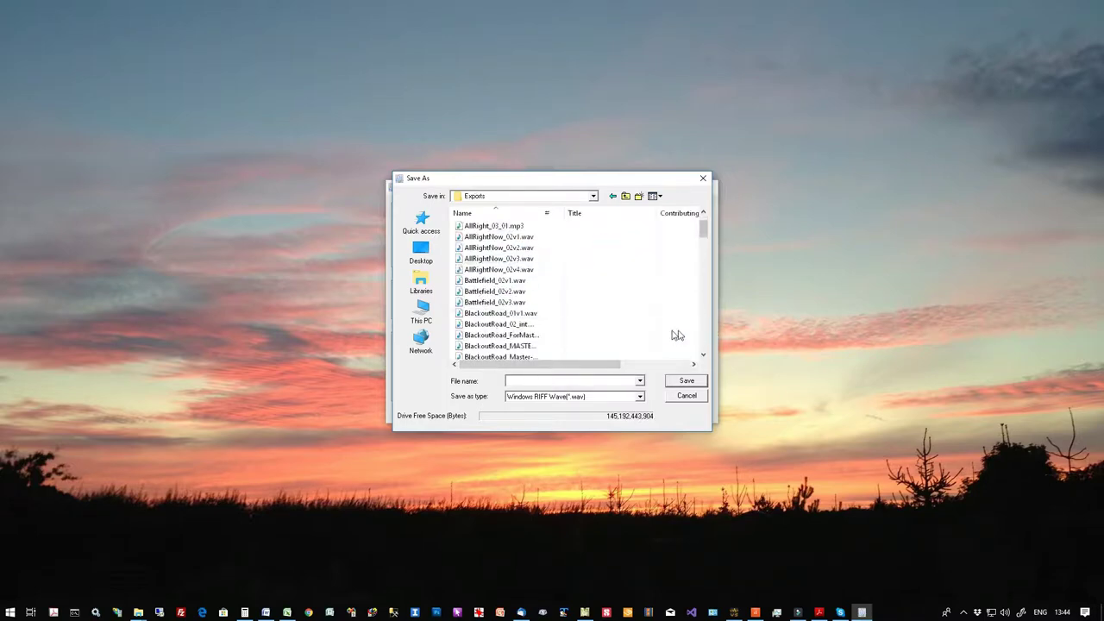
scroll(694, 329, "down", 1)
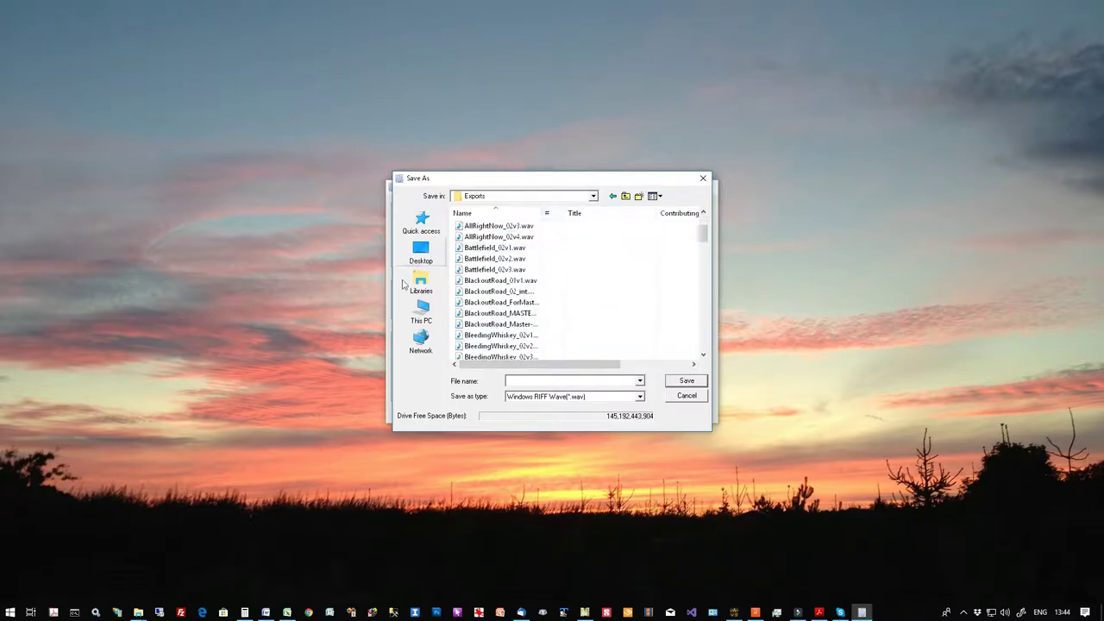
- Create a folder named BattlefieldWAVs inside Exports and open it as the save location
left_click(638, 196)
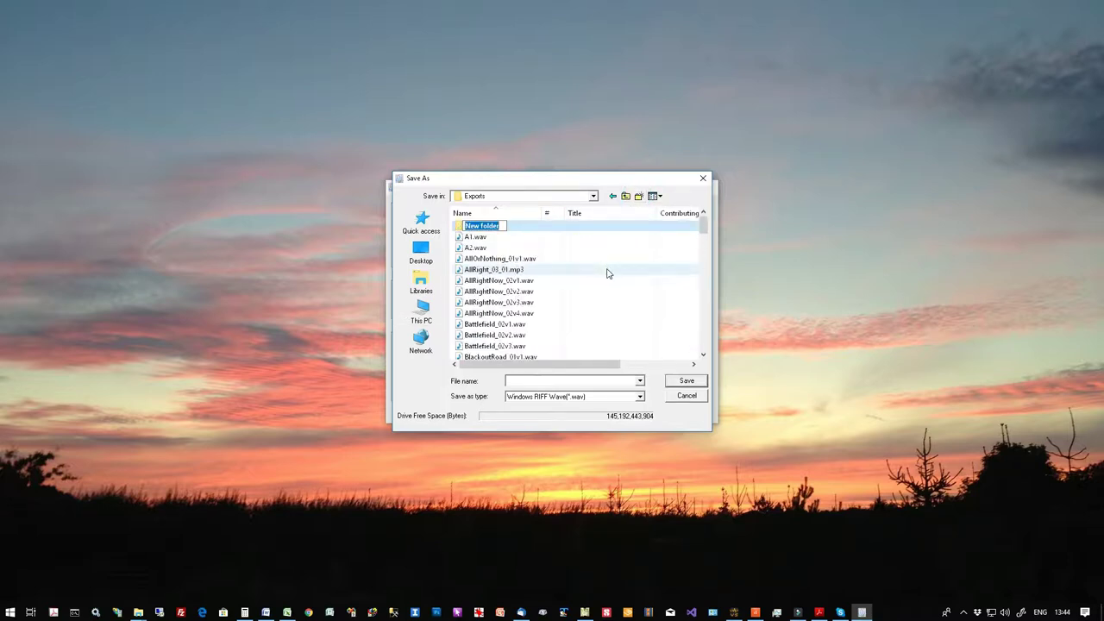
type("BattlefieldWAVs")
left_click(530, 232)
double_click(528, 227)
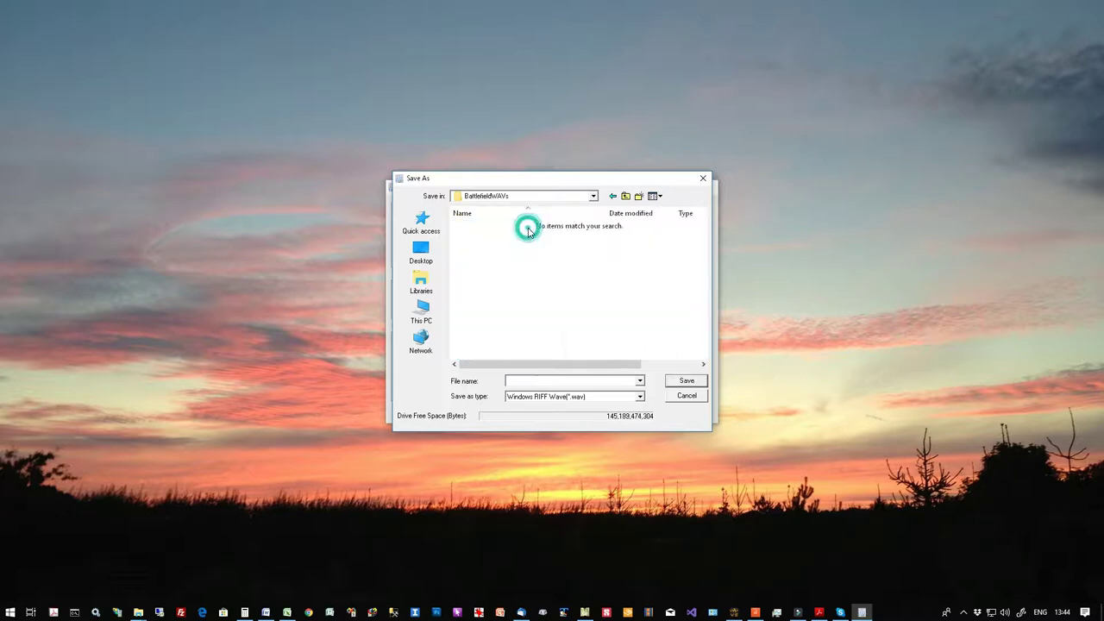
- Save the exported tracks as Windows RIFF Wave files under the file name Battlefield
left_click(639, 380)
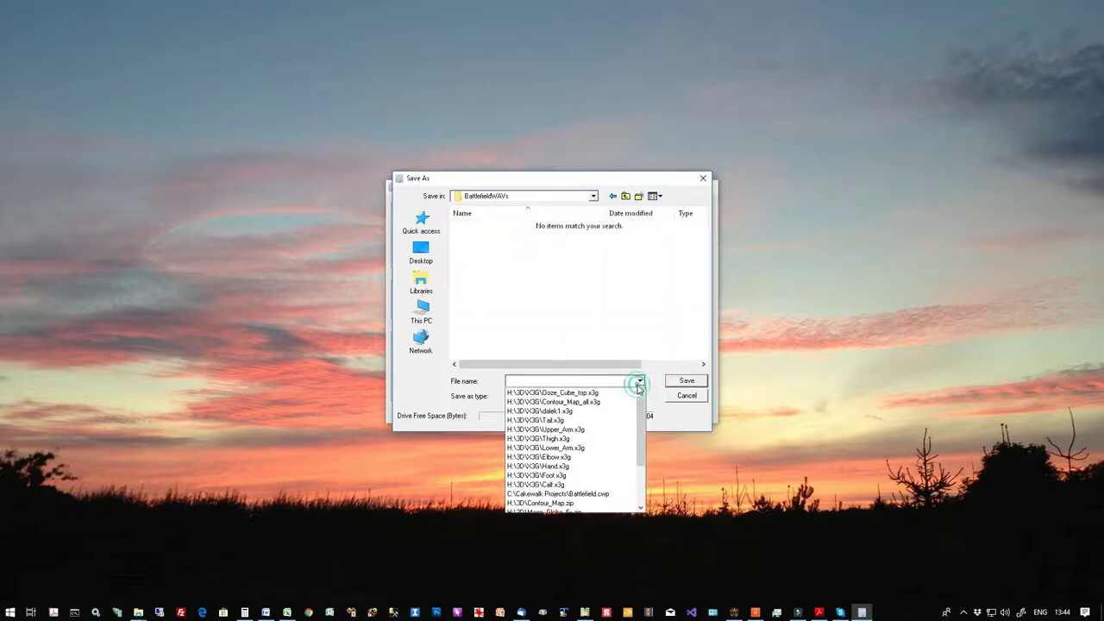
left_click(637, 381)
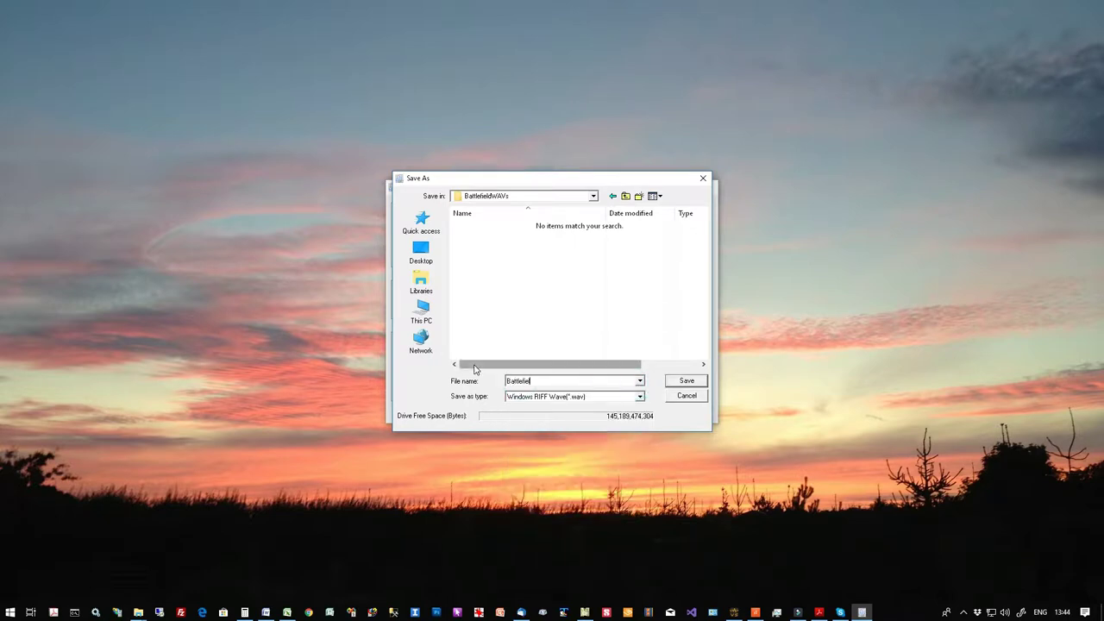
left_click(695, 384)
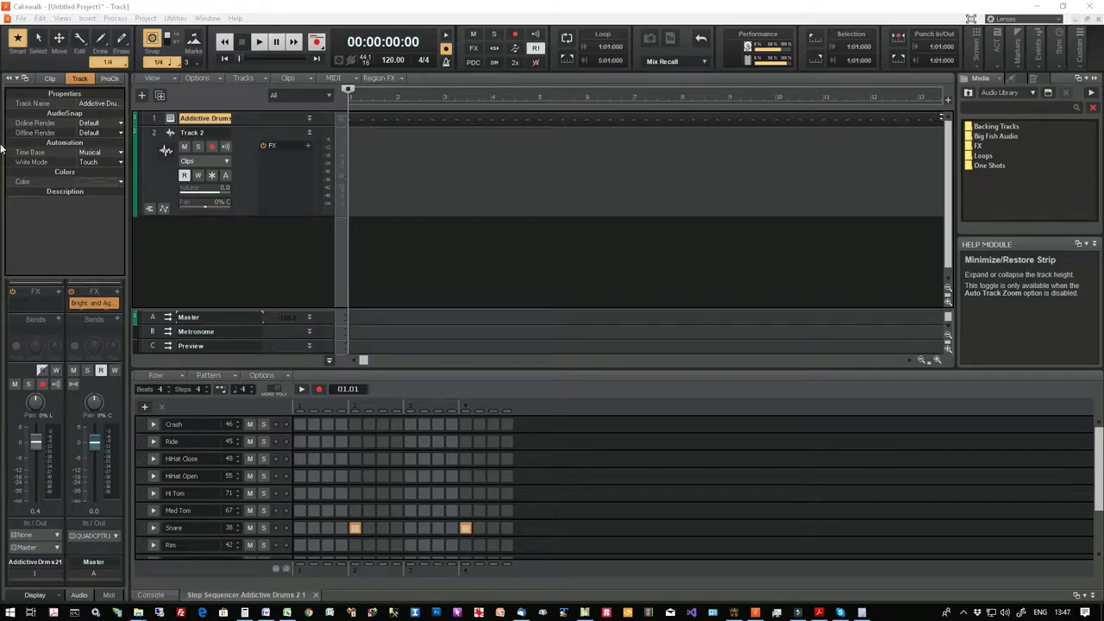
- Bring Battlefield_01_01.wav from the BattlefieldWAVs folder in File Explorer onto Cakewalk's Track 2 and move the clip to the timeline start
key("alt+Tab")
left_click_drag(347, 247, 328, 245)
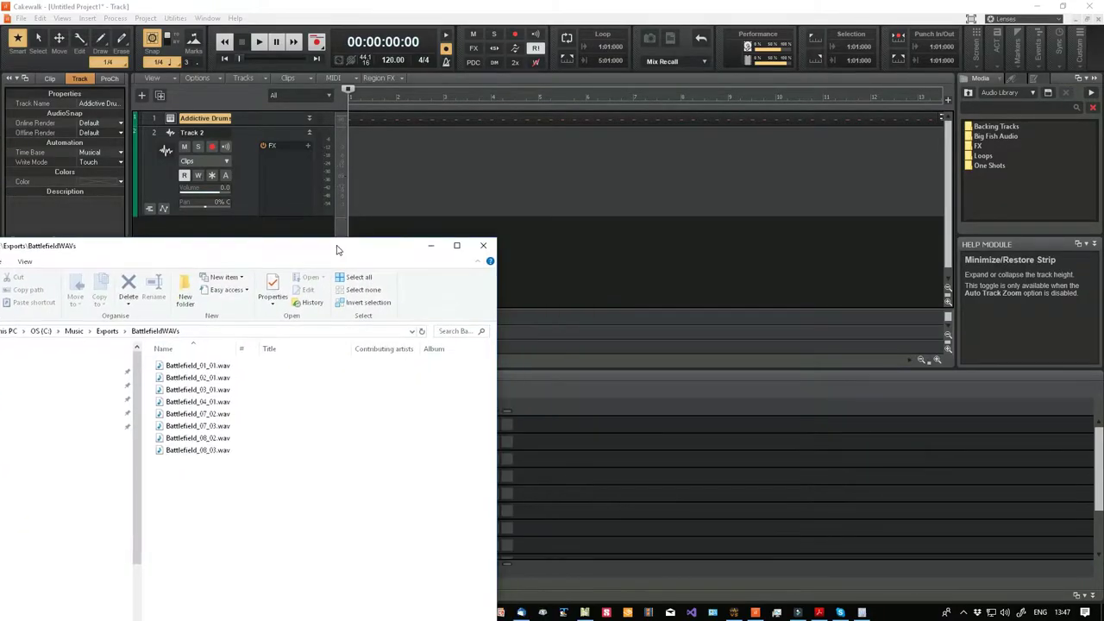
left_click_drag(193, 365, 561, 196)
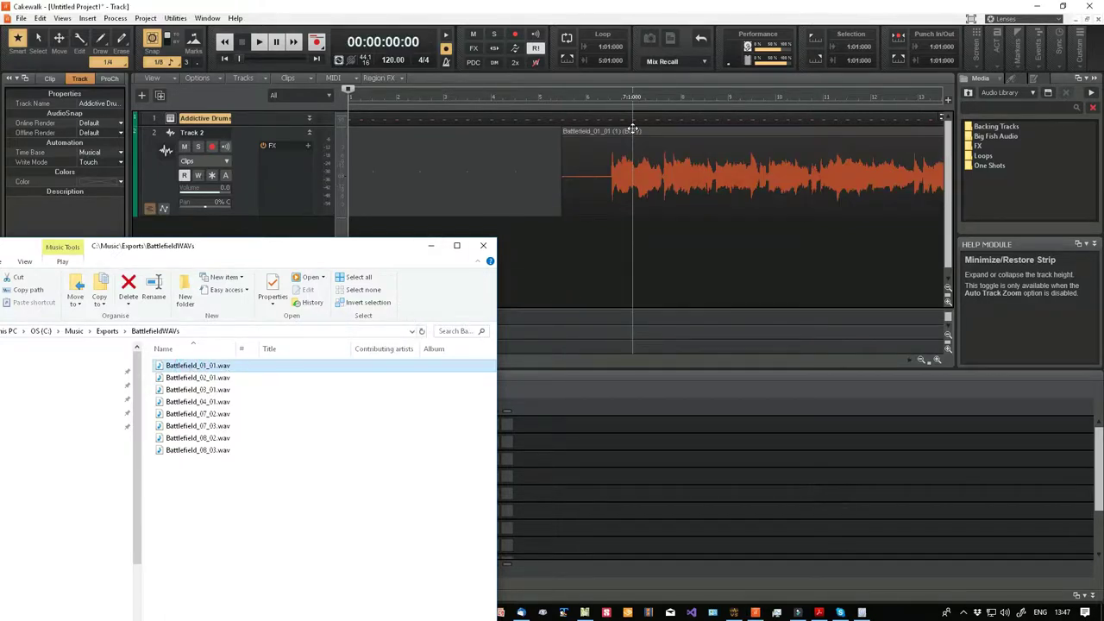
left_click(522, 134)
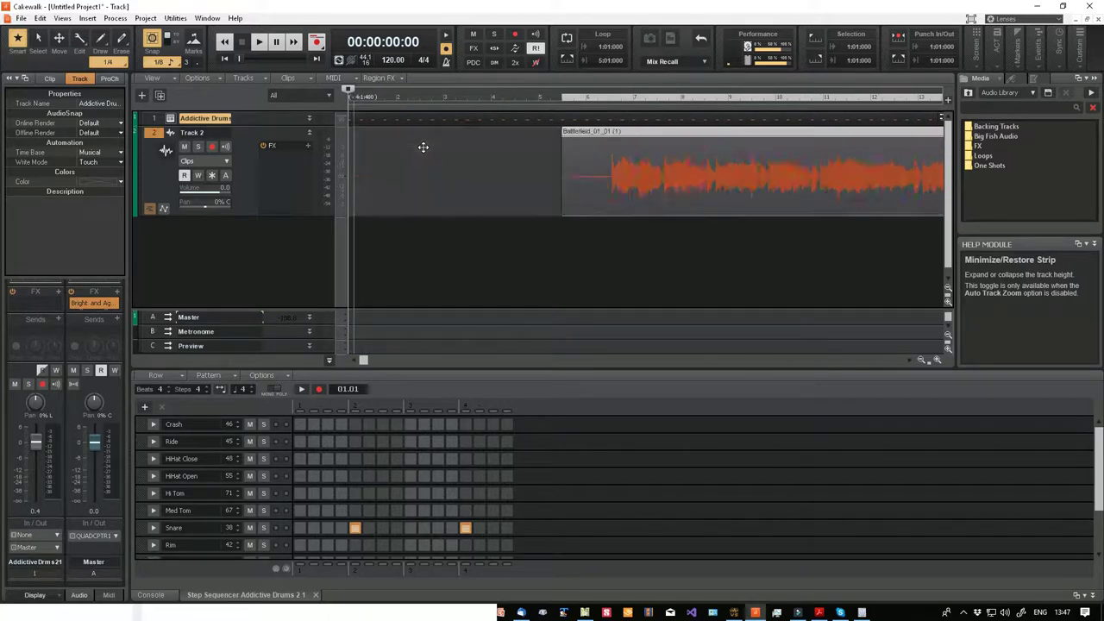
- Insert an audio track below Track 2, add Battlefield_02_01.wav to it, and move the clip to the timeline start
right_click(215, 266)
left_click(263, 287)
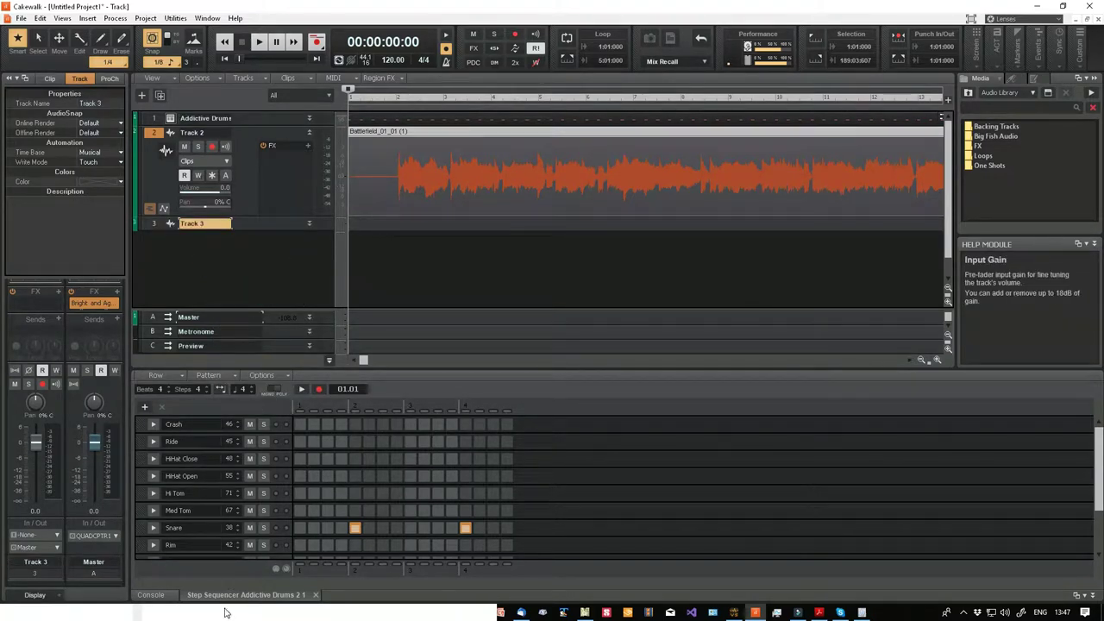
key("alt+Tab")
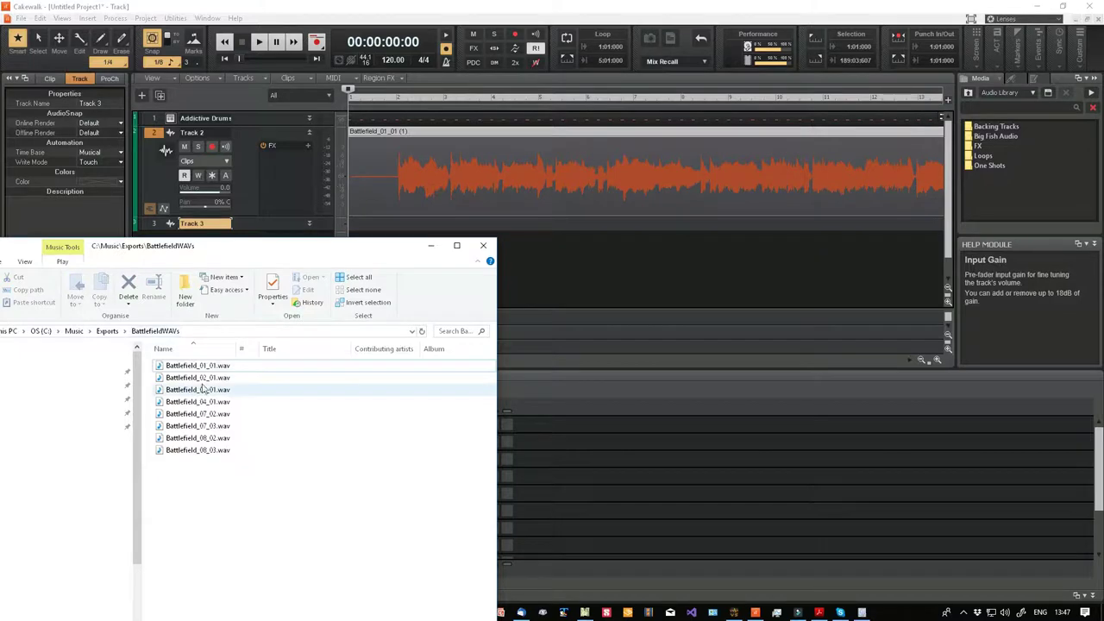
left_click_drag(186, 378, 609, 228)
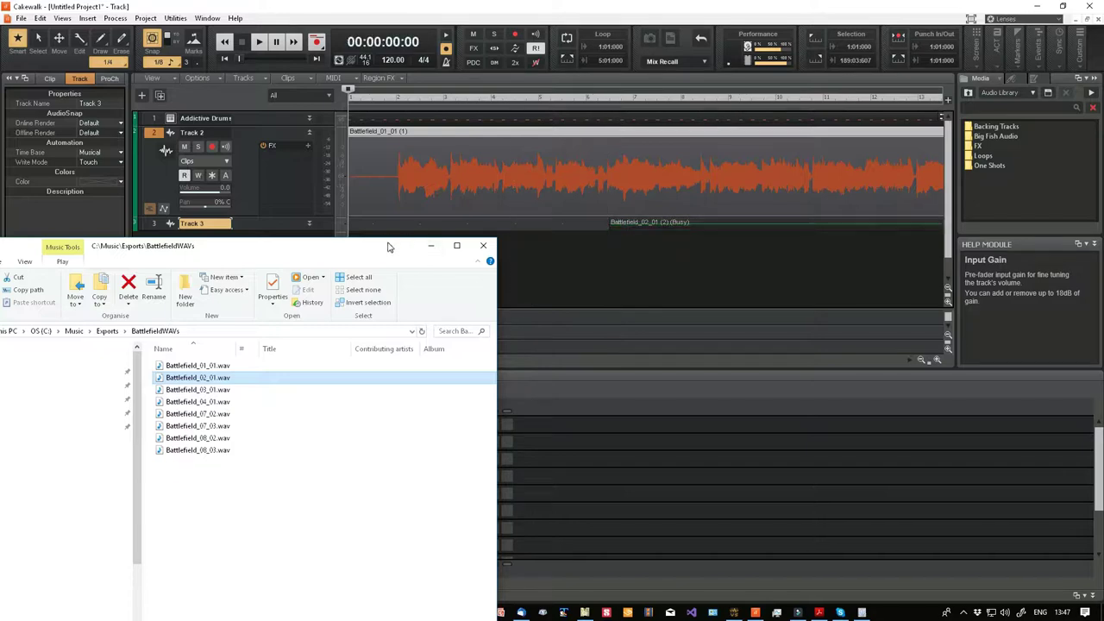
left_click(732, 225)
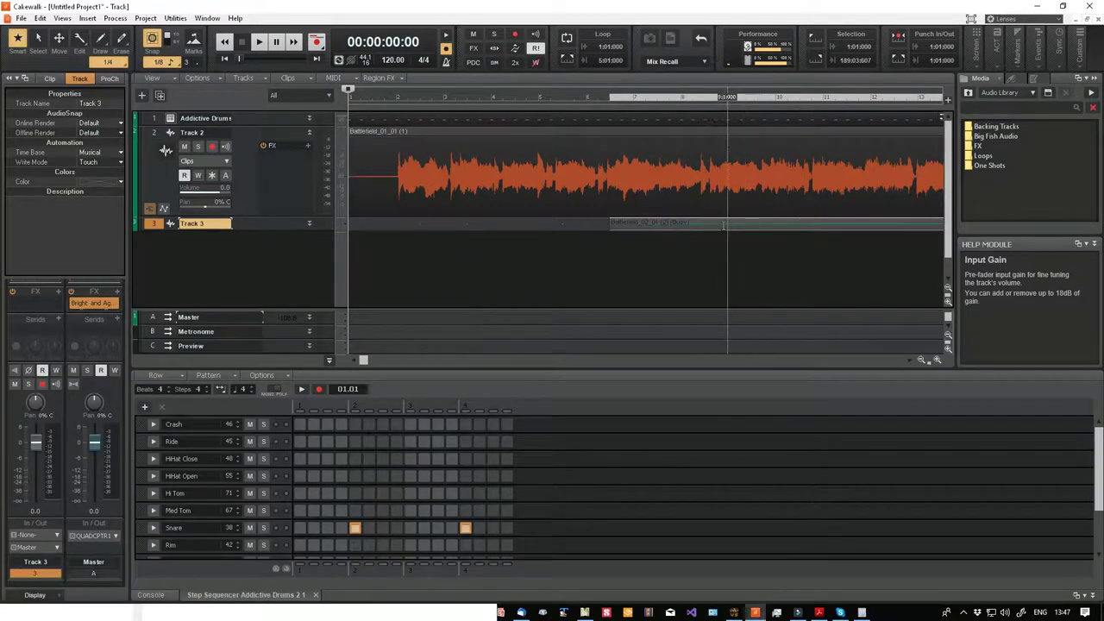
left_click(686, 225)
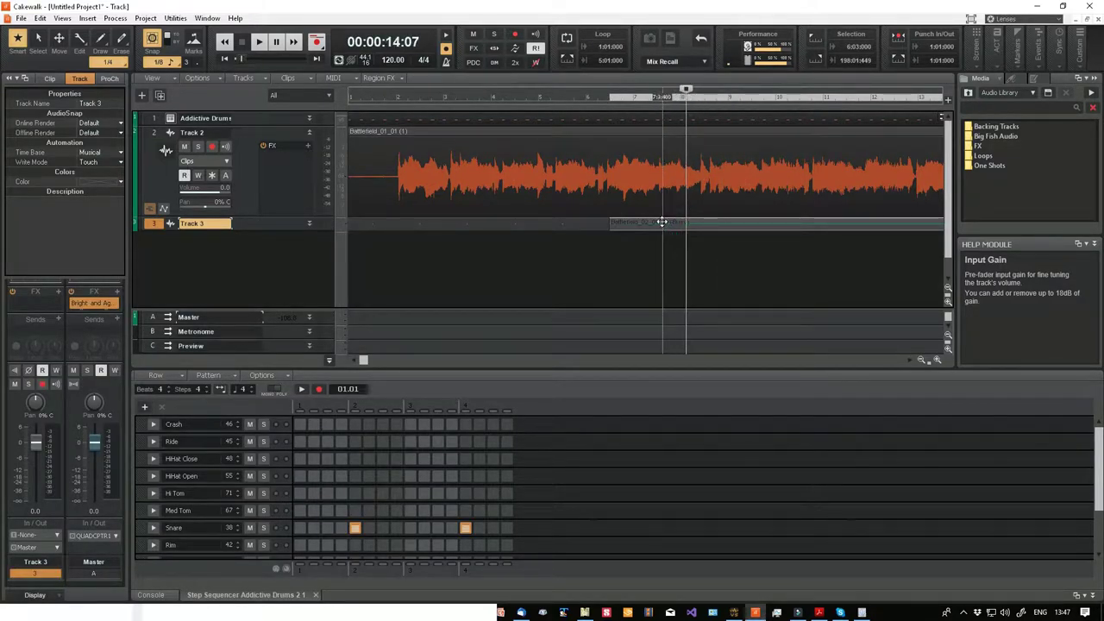
left_click_drag(661, 222, 397, 227)
- Insert two more audio tracks below Track 3
right_click(158, 264)
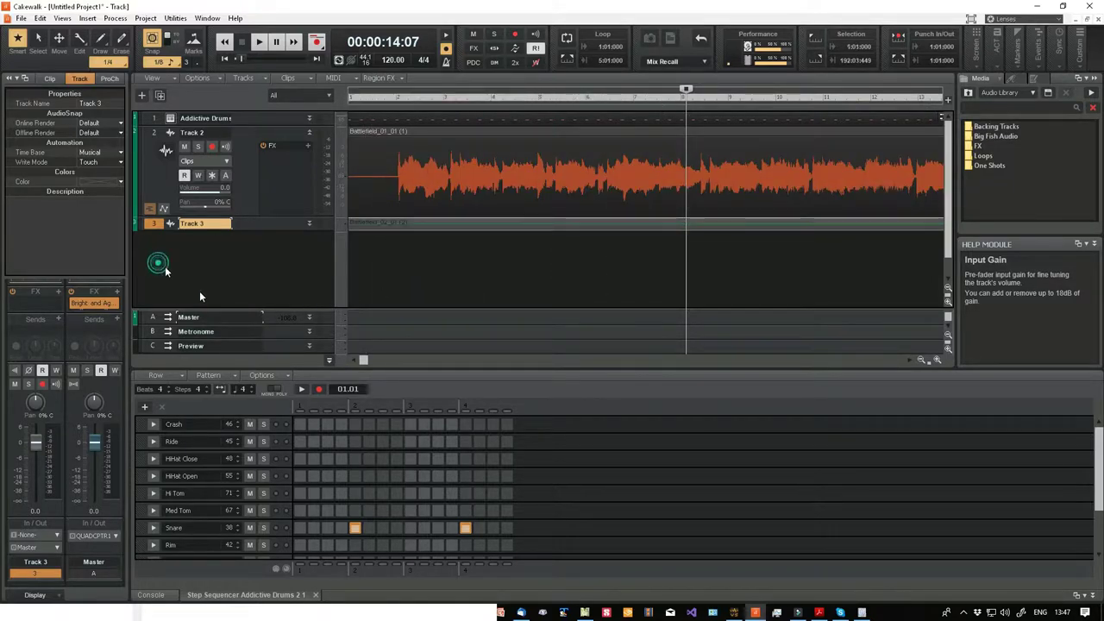
left_click(199, 285)
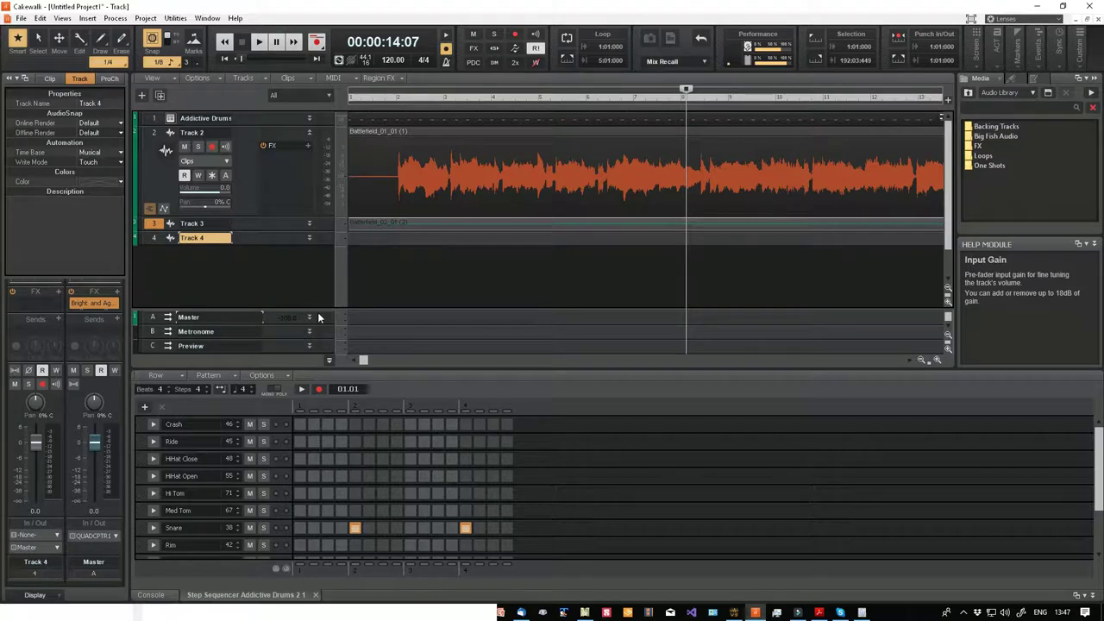
right_click(230, 266)
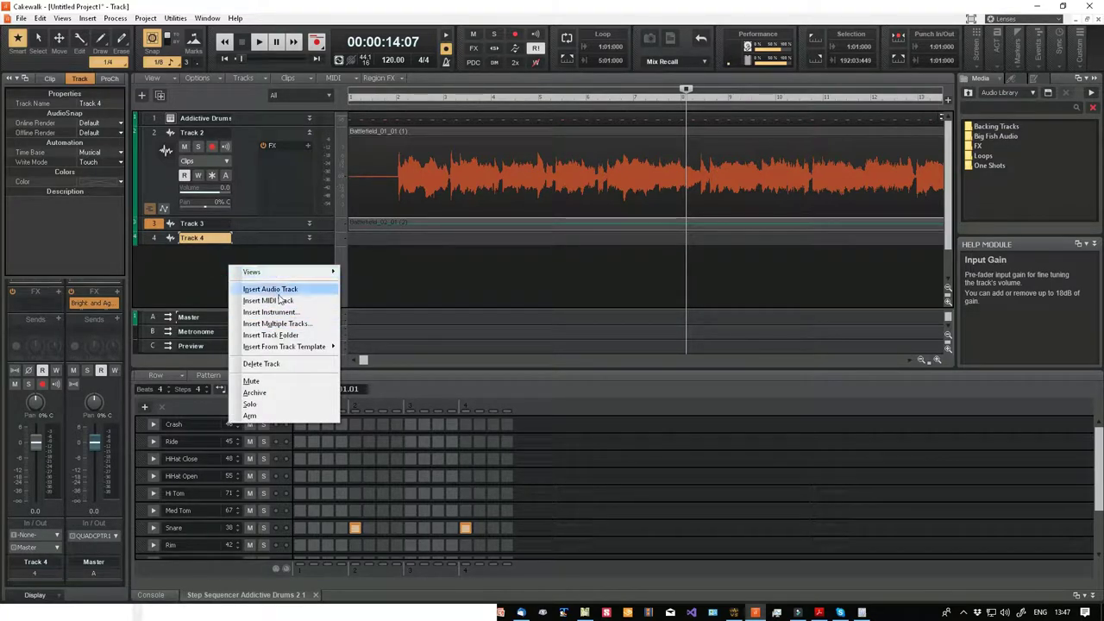
left_click(285, 288)
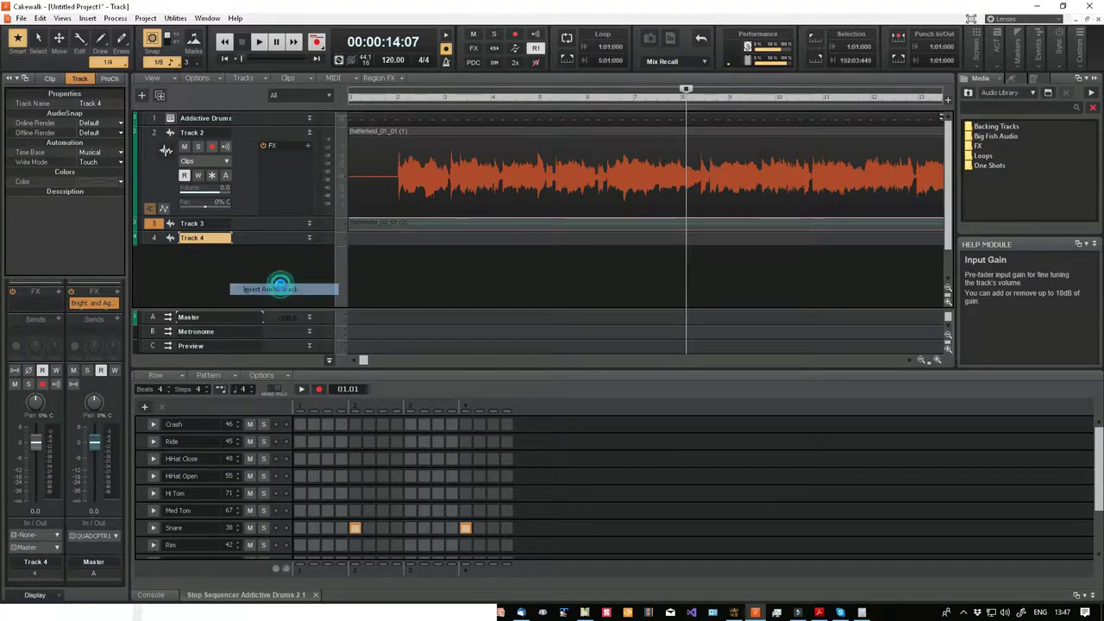
- Add Battlefield_03_01.wav to Track 4 and Battlefield_04_01.wav to Track 5, and move both clips to the timeline start
left_click(320, 610)
left_click(320, 610)
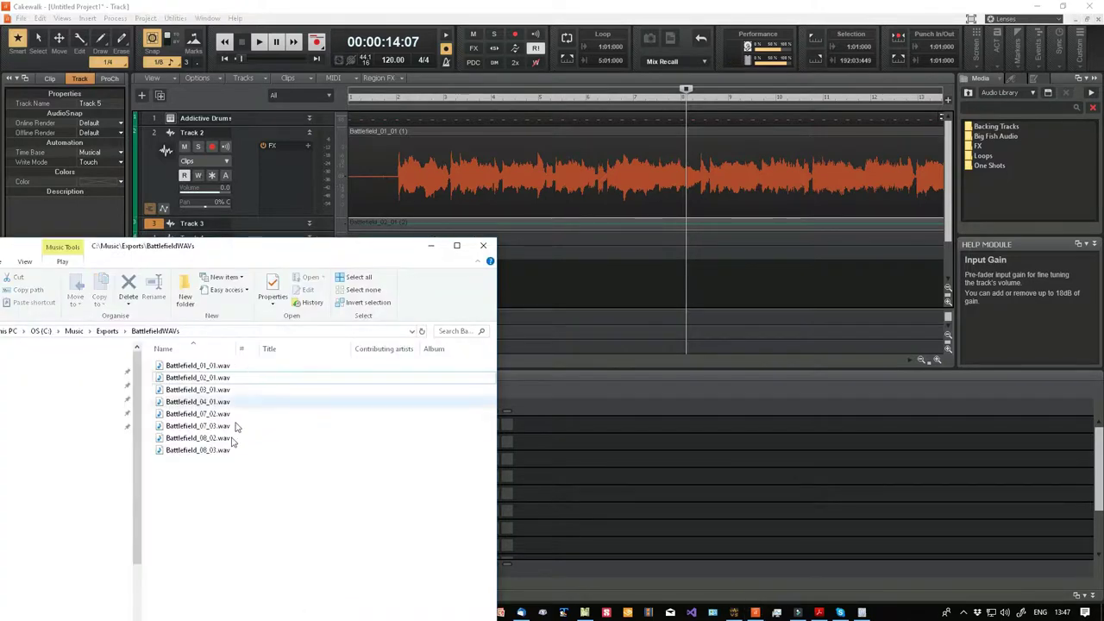
left_click_drag(211, 391, 549, 237)
left_click_drag(207, 402, 551, 248)
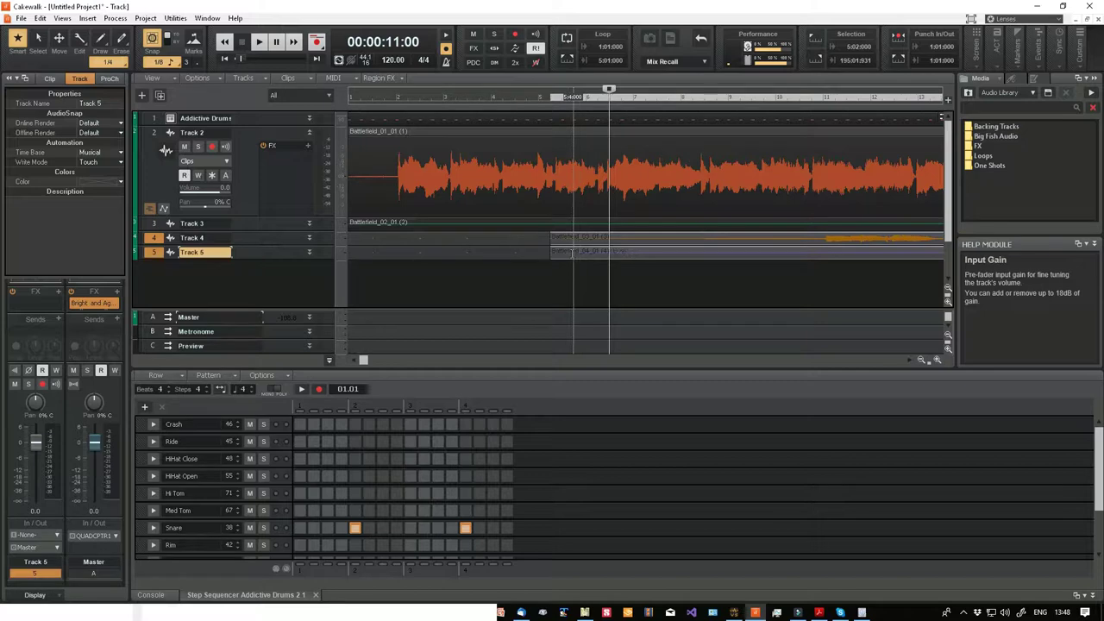
left_click(567, 251)
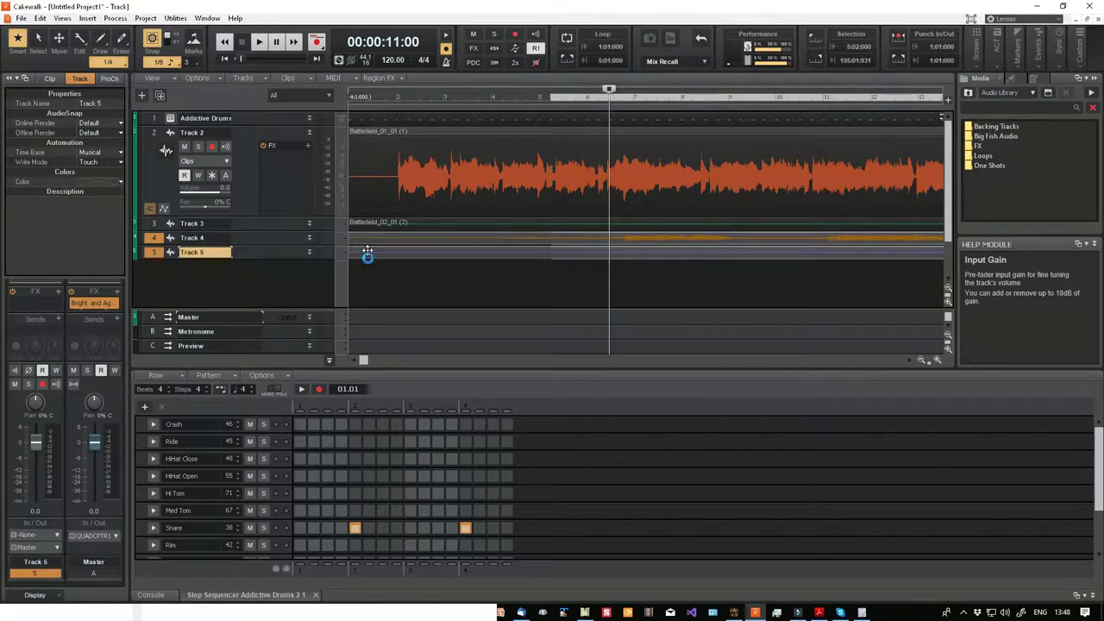
- Insert four more audio tracks below Track 5 and collapse the Track 2 strip
right_click(243, 278)
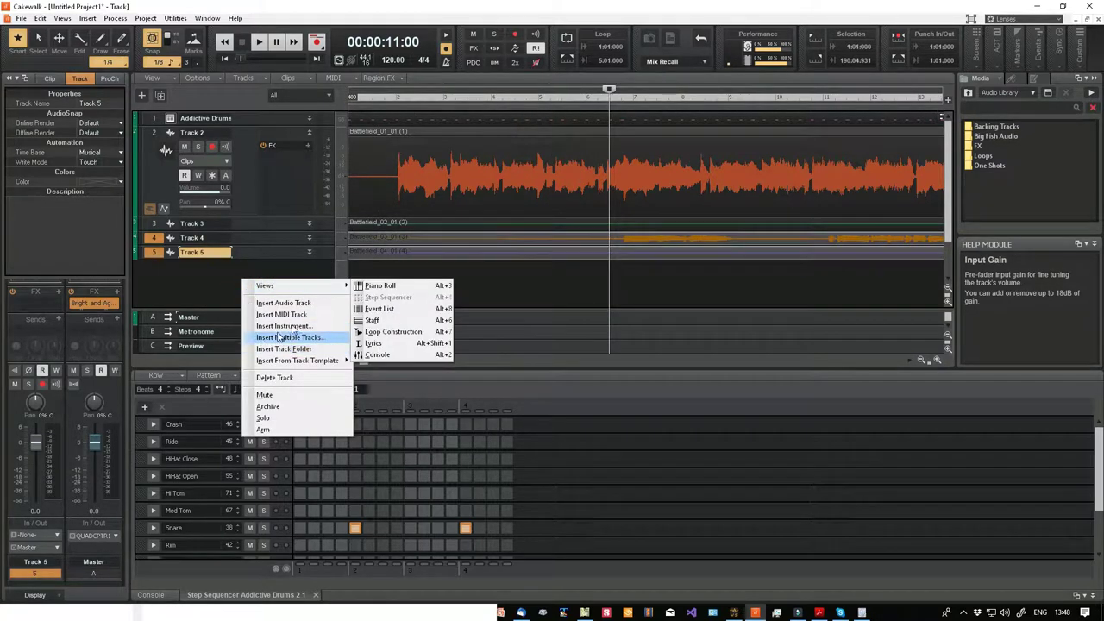
left_click(280, 303)
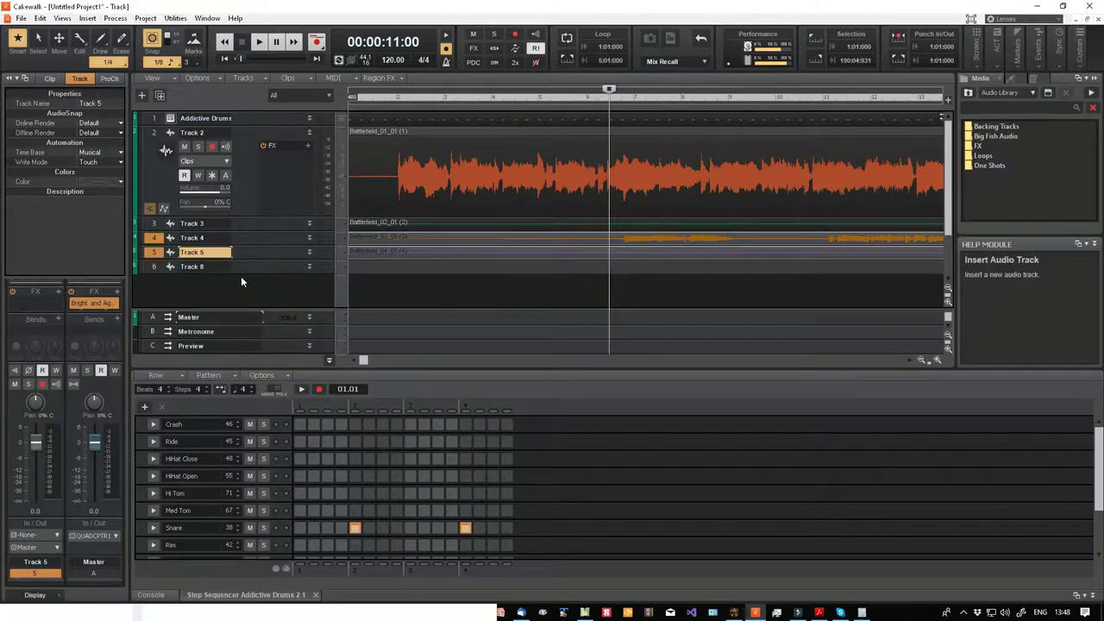
right_click(240, 291)
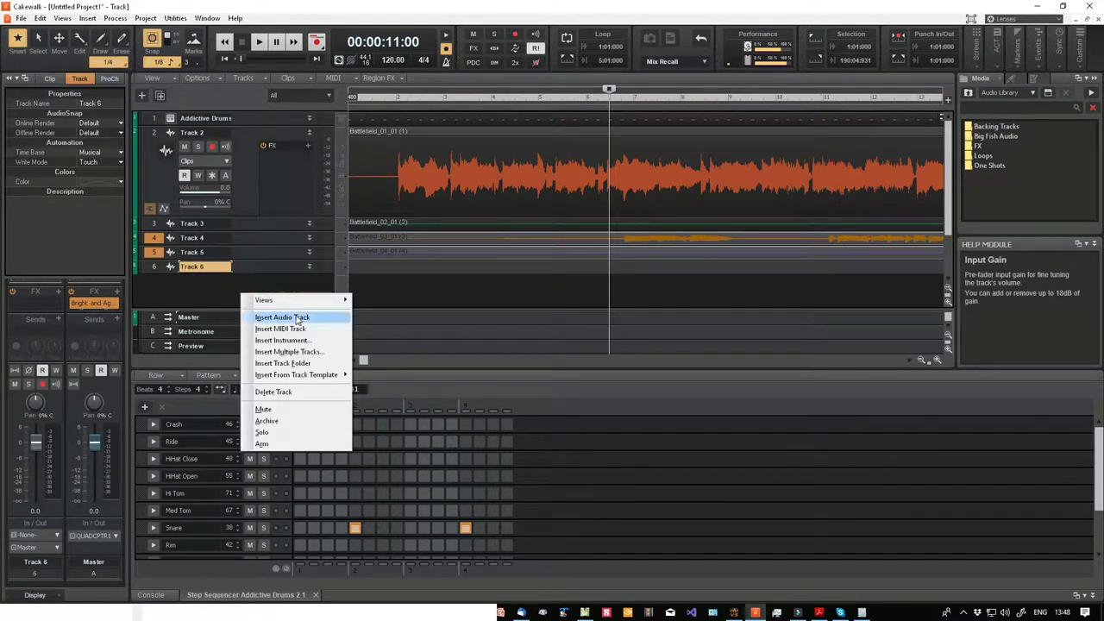
left_click(296, 318)
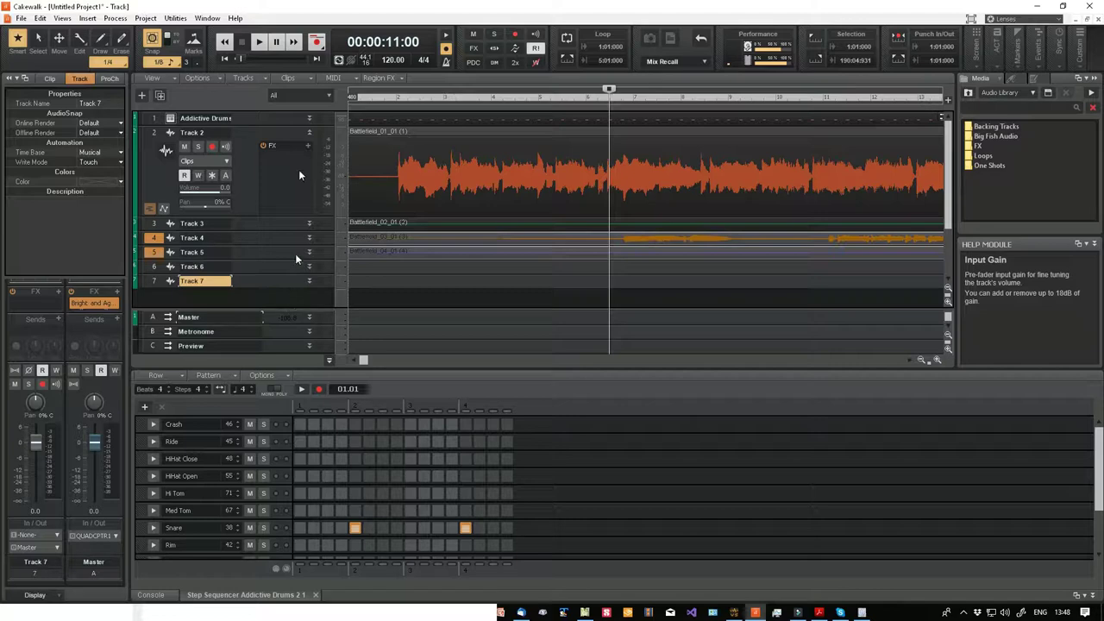
left_click(311, 137)
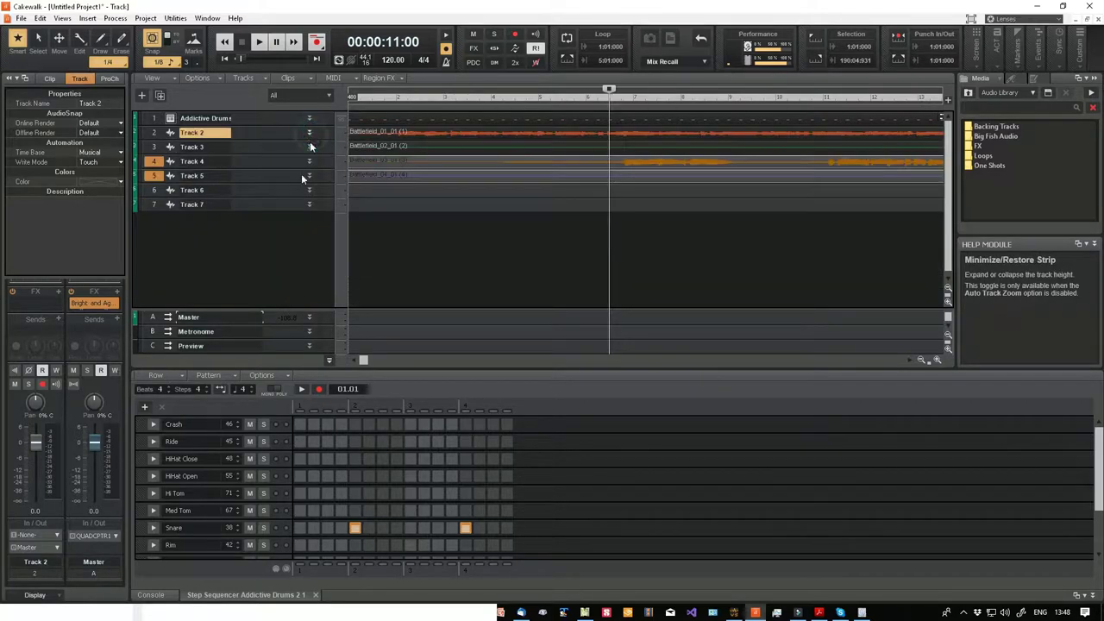
right_click(229, 240)
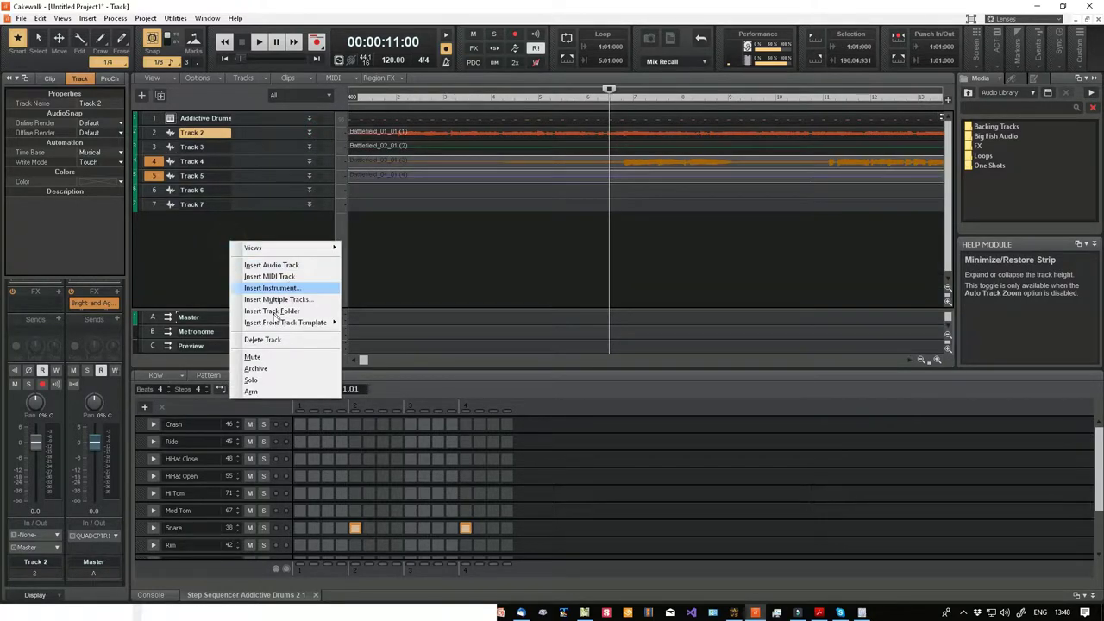
left_click(275, 265)
right_click(227, 248)
left_click(268, 273)
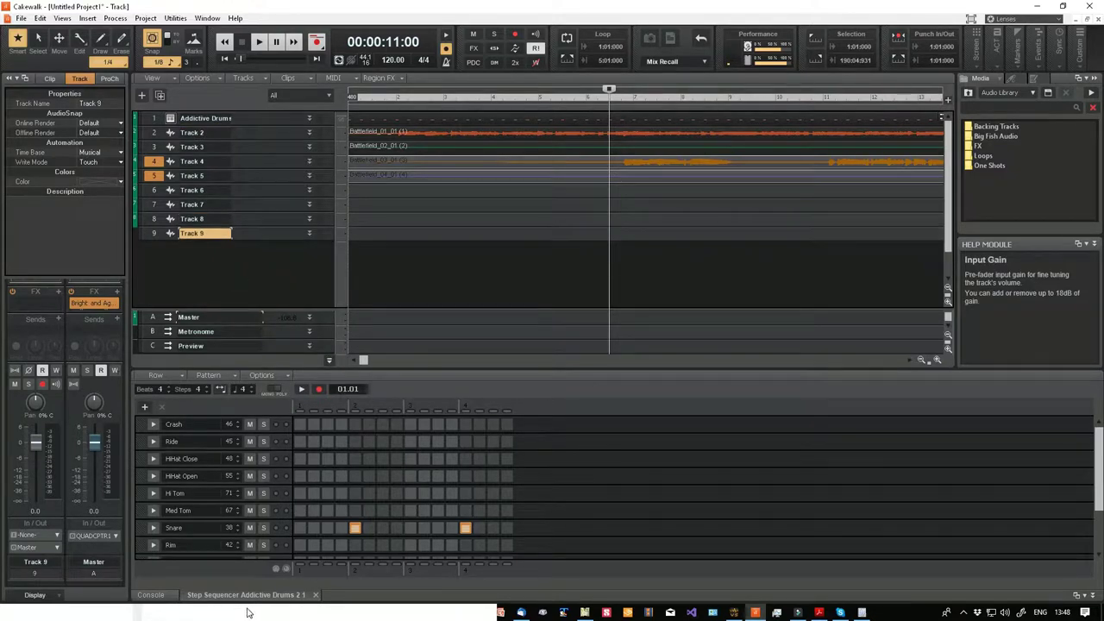
- Add Battlefield_07_02.wav, Battlefield_07_03.wav, Battlefield_08_02.wav and Battlefield_08_03.wav from the BattlefieldWAVs folder to Tracks 6, 7, 8 and 9 respectively
left_click(451, 612)
left_click(362, 518)
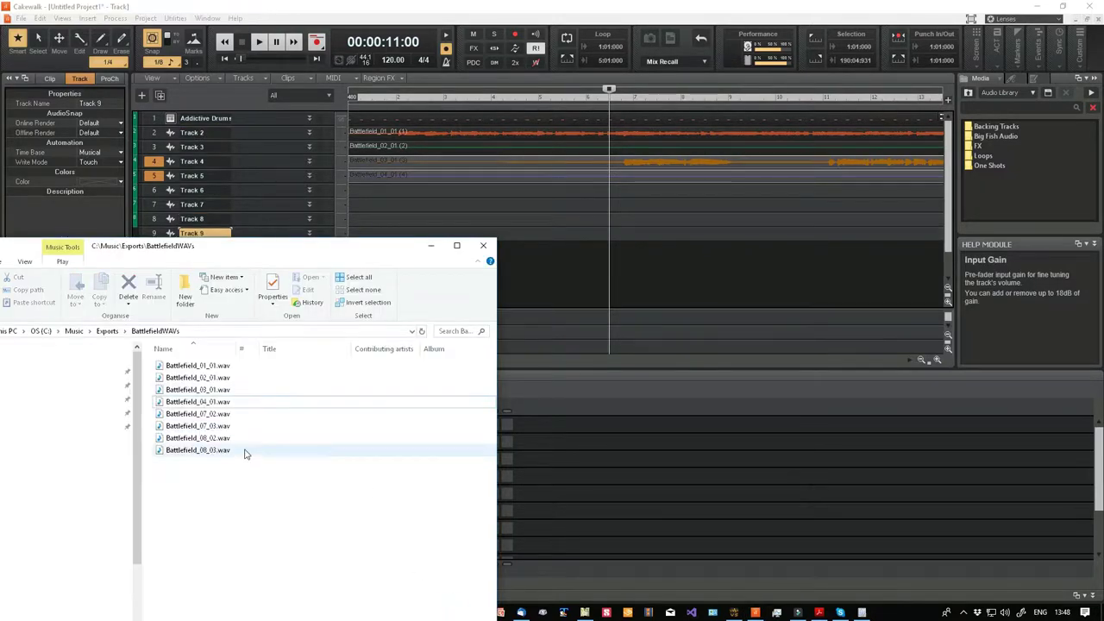
mouse_move(218, 415)
left_mouse_down()
mouse_move(274, 412)
mouse_move(552, 233)
mouse_move(445, 192)
left_mouse_up()
left_click(267, 421)
left_click_drag(214, 429, 445, 216)
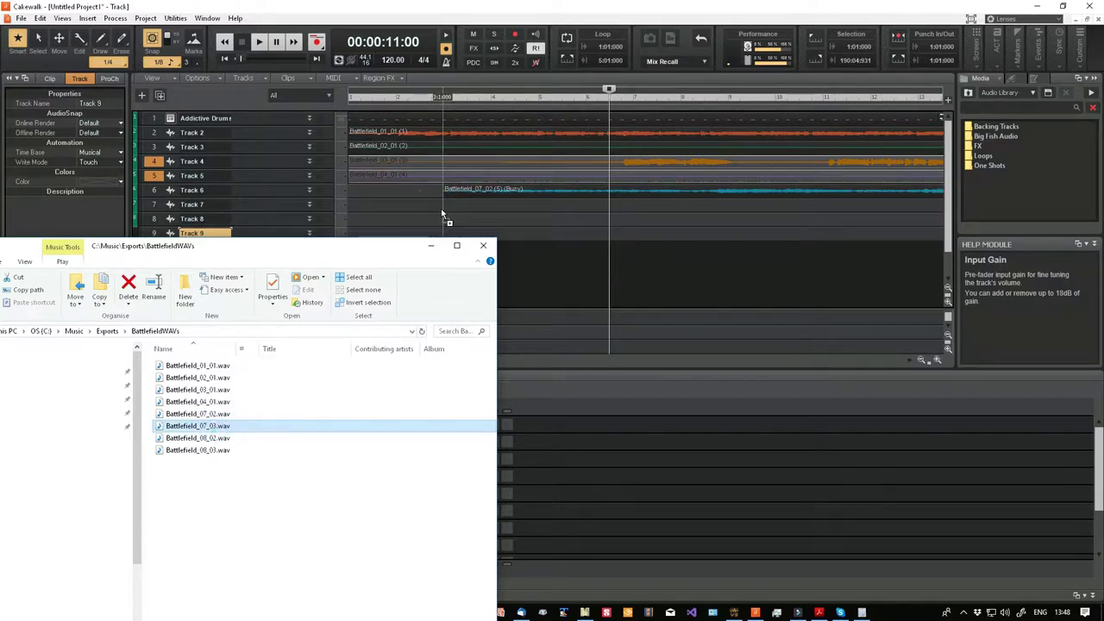
left_click_drag(445, 209, 445, 208)
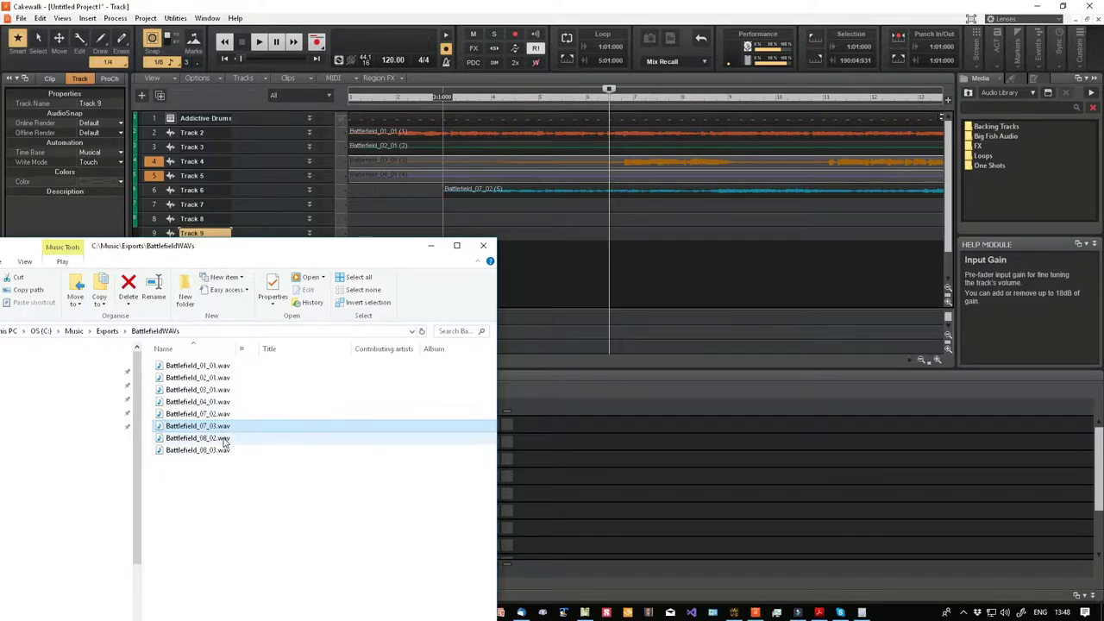
left_click_drag(483, 223, 443, 219)
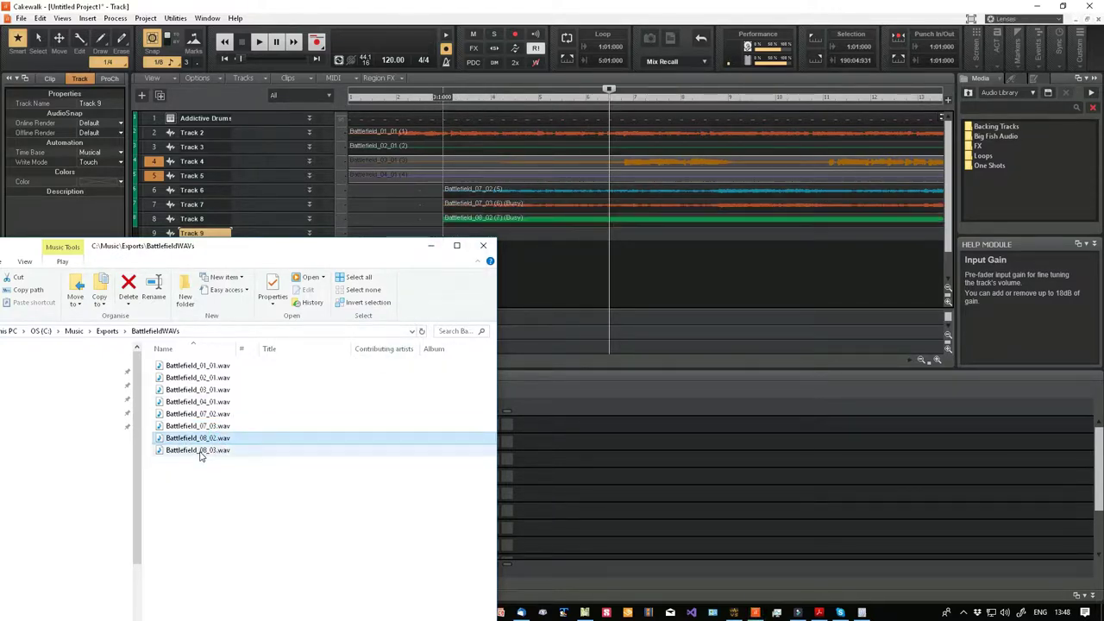
left_click_drag(200, 455, 443, 231)
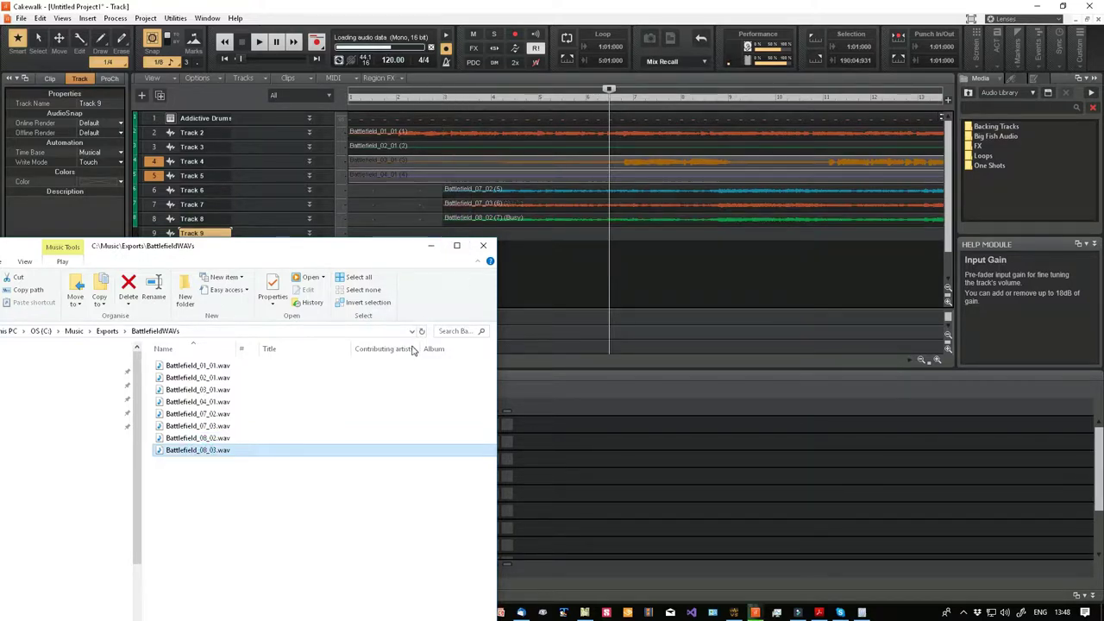
left_click(427, 249)
- Expand the Addictive Drums track strip, mute the track, and collapse the strip again
left_click(310, 119)
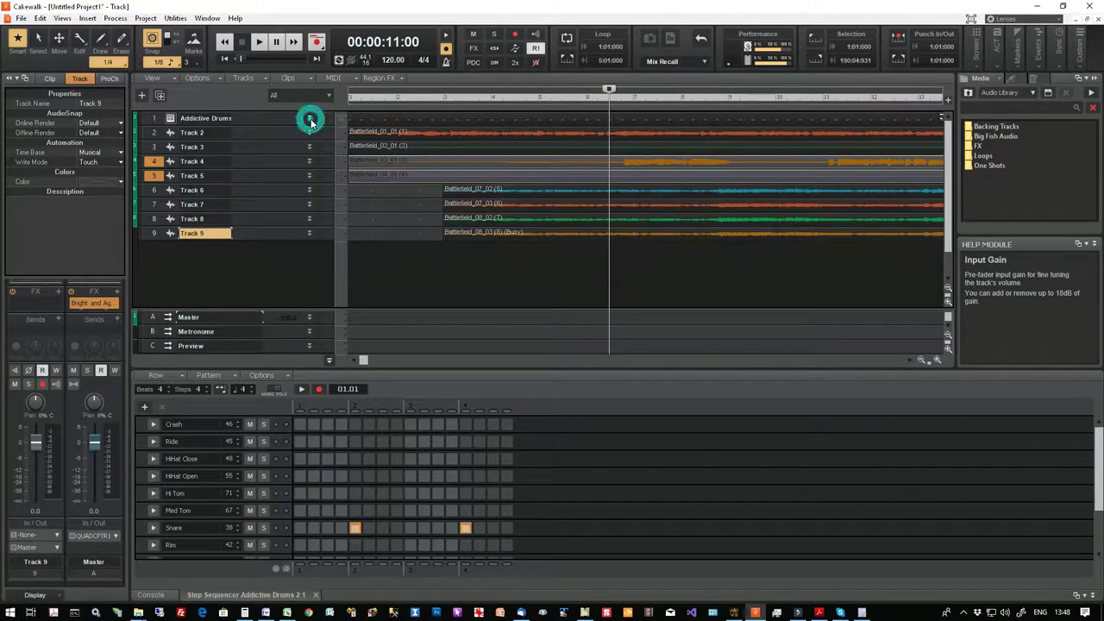
left_click(186, 132)
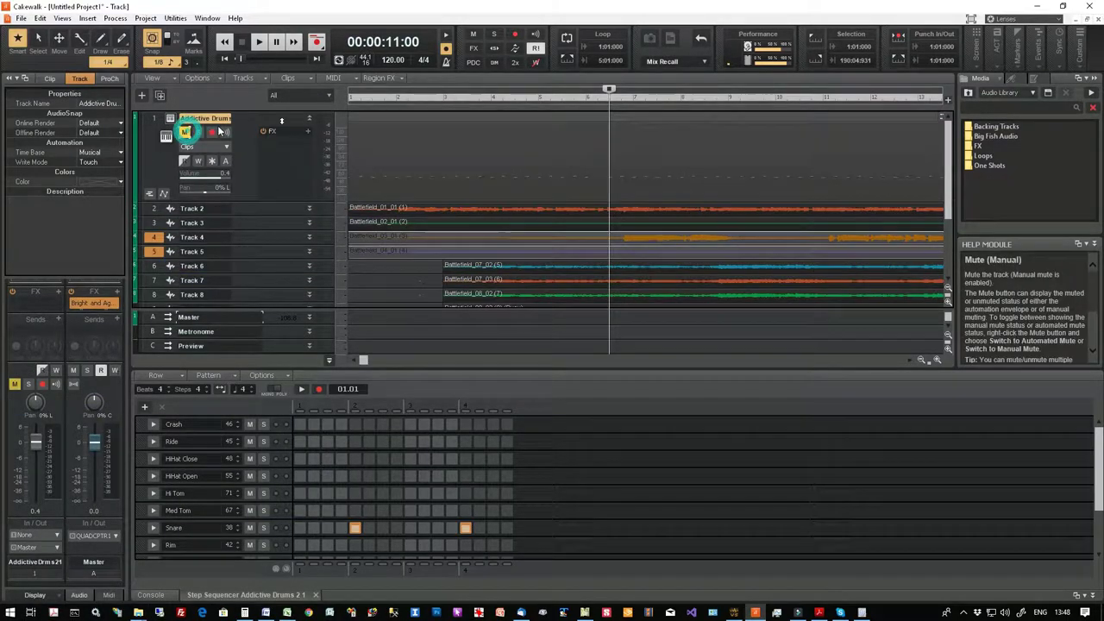
left_click(310, 120)
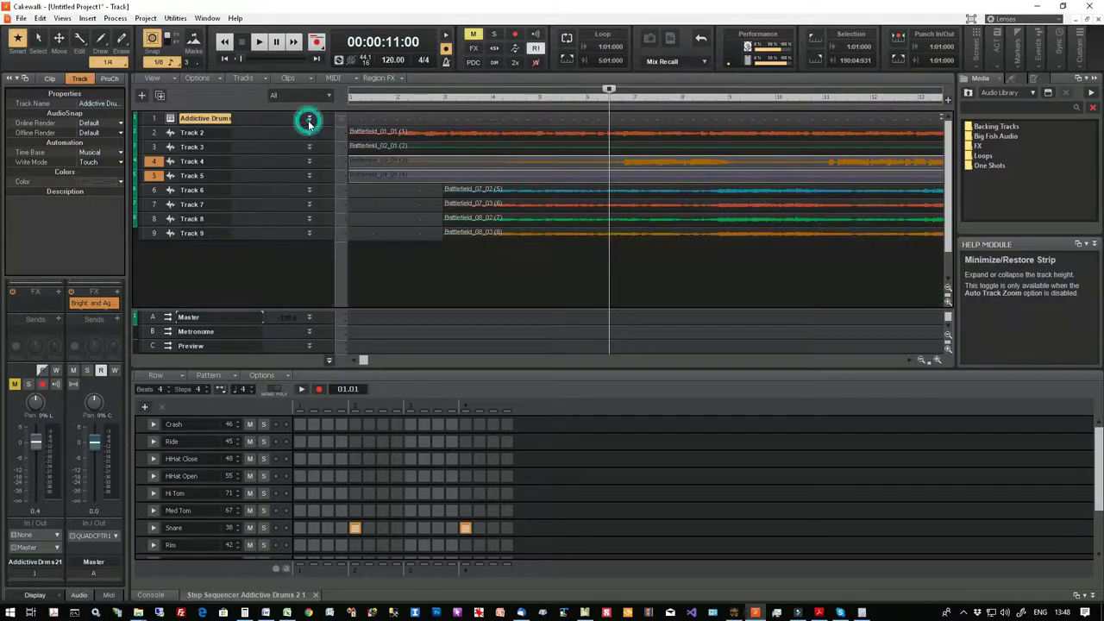
- Select the four clips on Tracks 6 to 9 and move them together to the timeline start
left_click(464, 190)
left_click(463, 205, "ctrl")
left_click(470, 218, "ctrl")
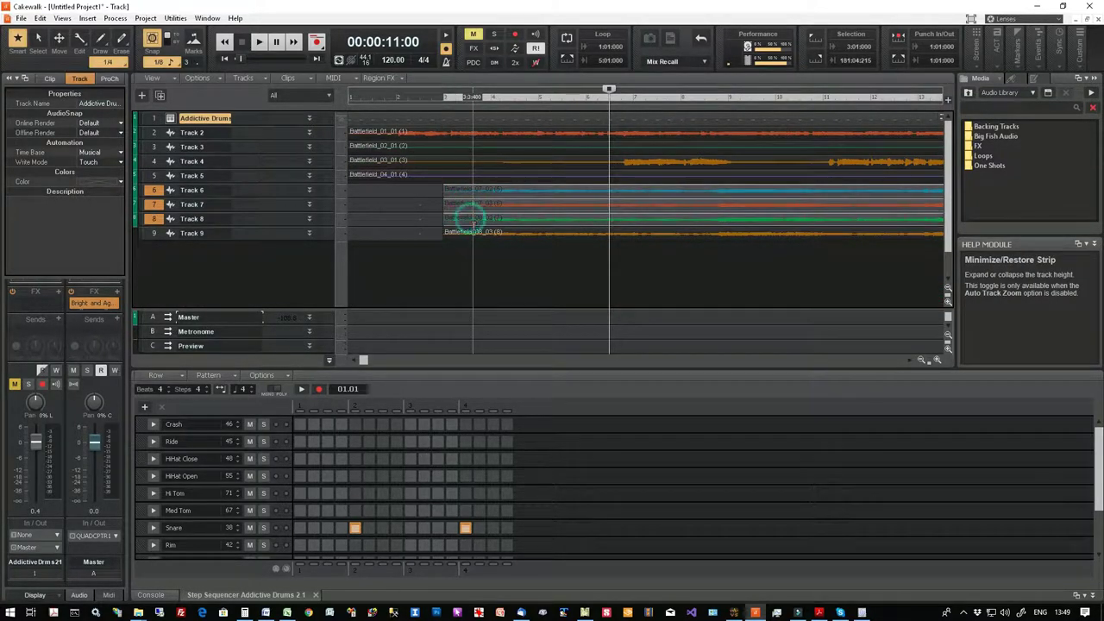
left_click(466, 232, "ctrl")
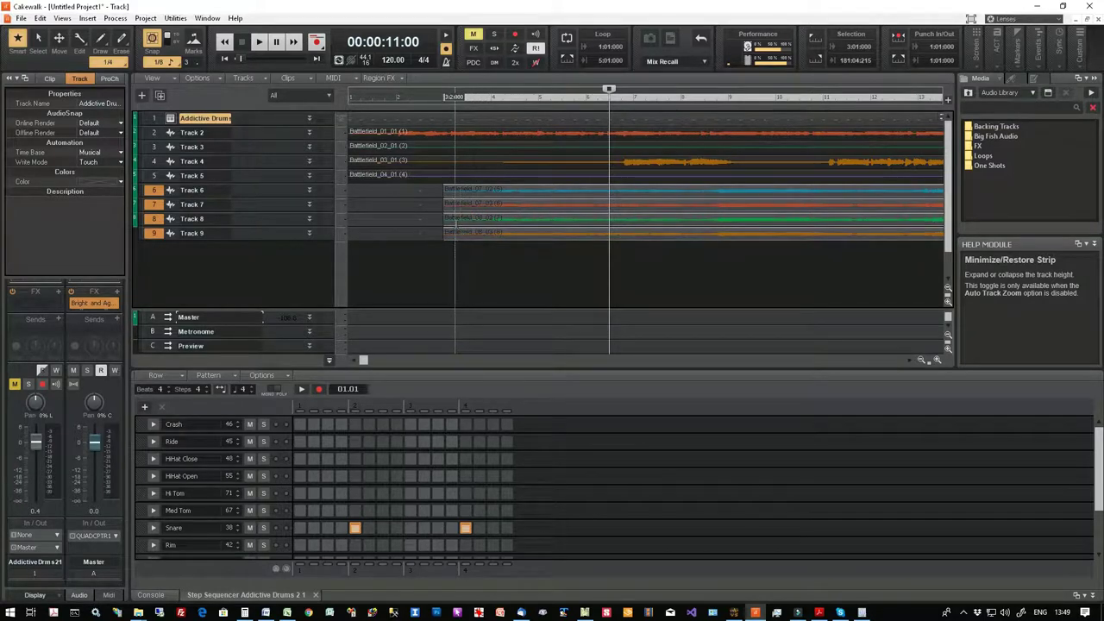
left_click_drag(475, 217, 382, 221)
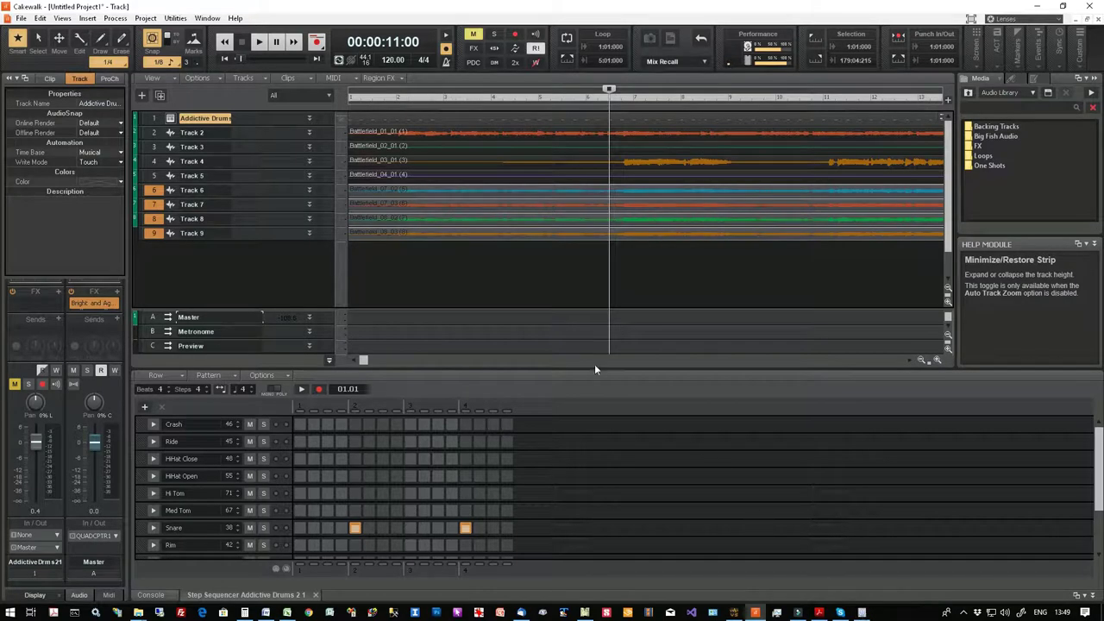
- Play the project from the start and, during playback, expand and mute Tracks 9, 8, 7 and 6
left_click(228, 61)
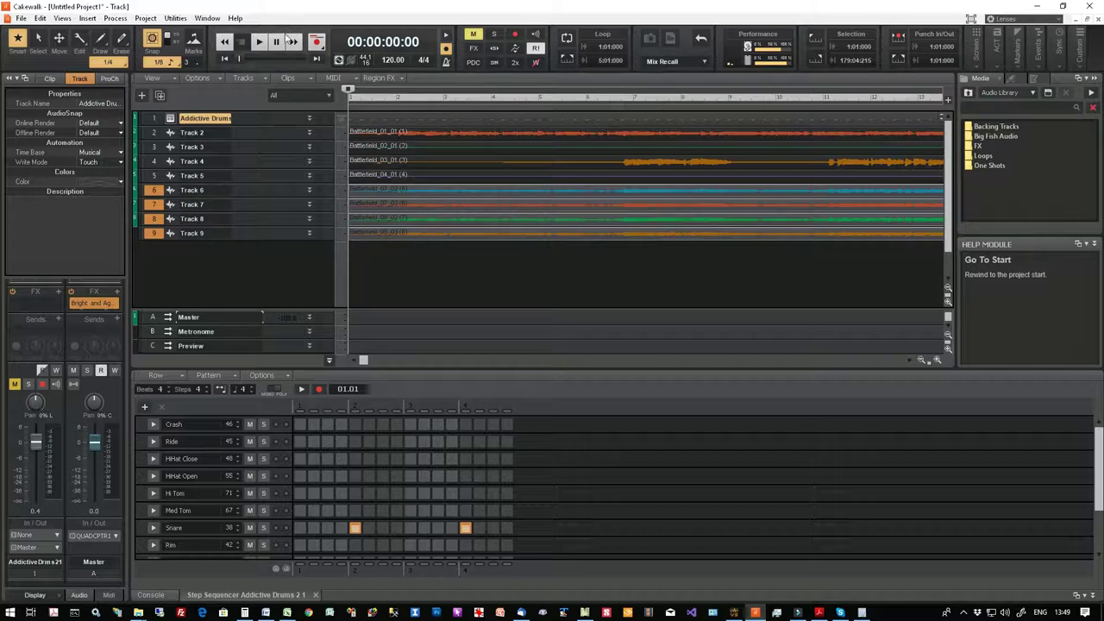
left_click(259, 42)
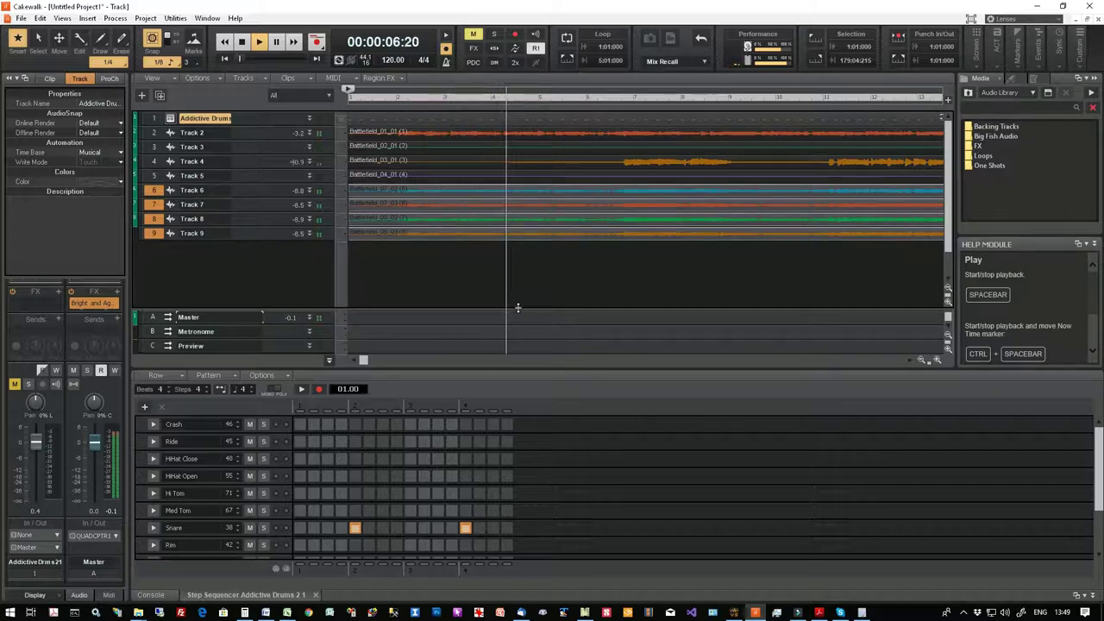
left_click(308, 233)
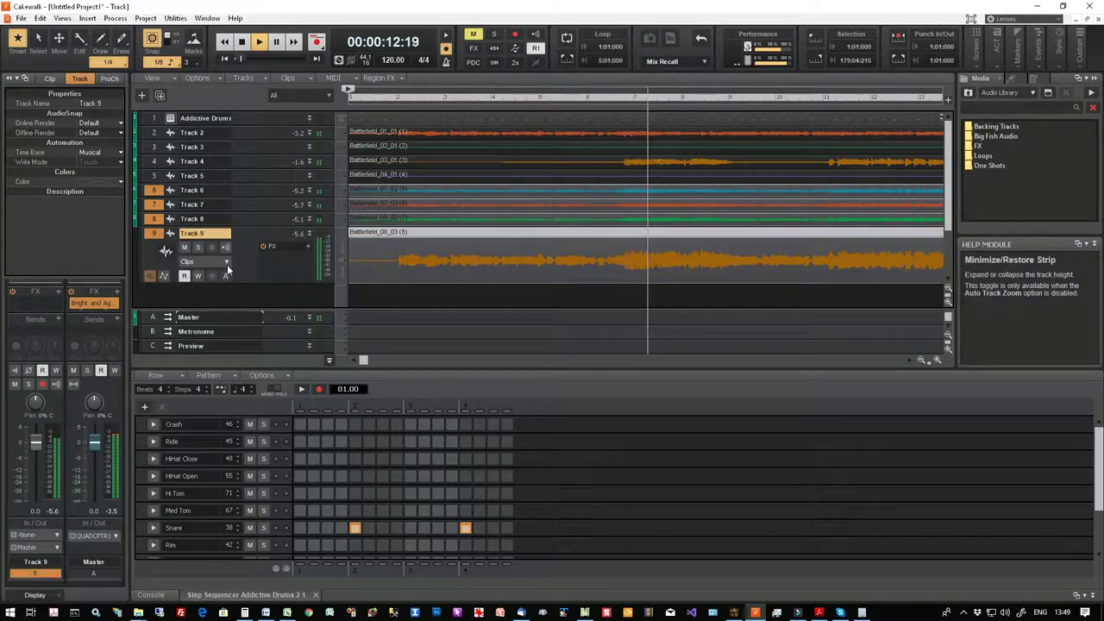
left_click(184, 248)
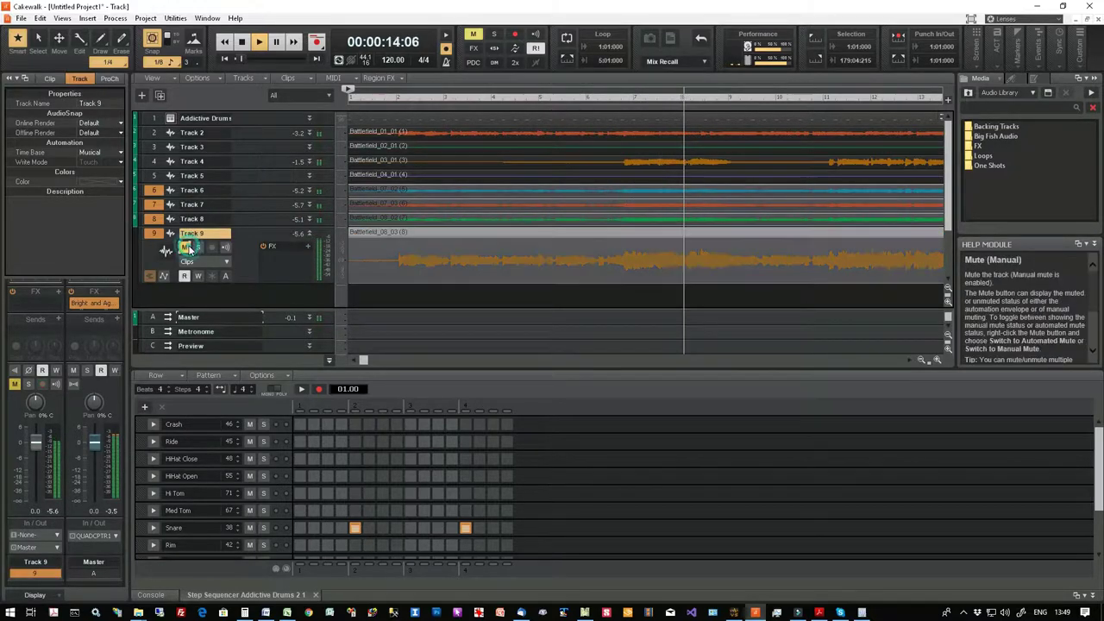
left_click(309, 219)
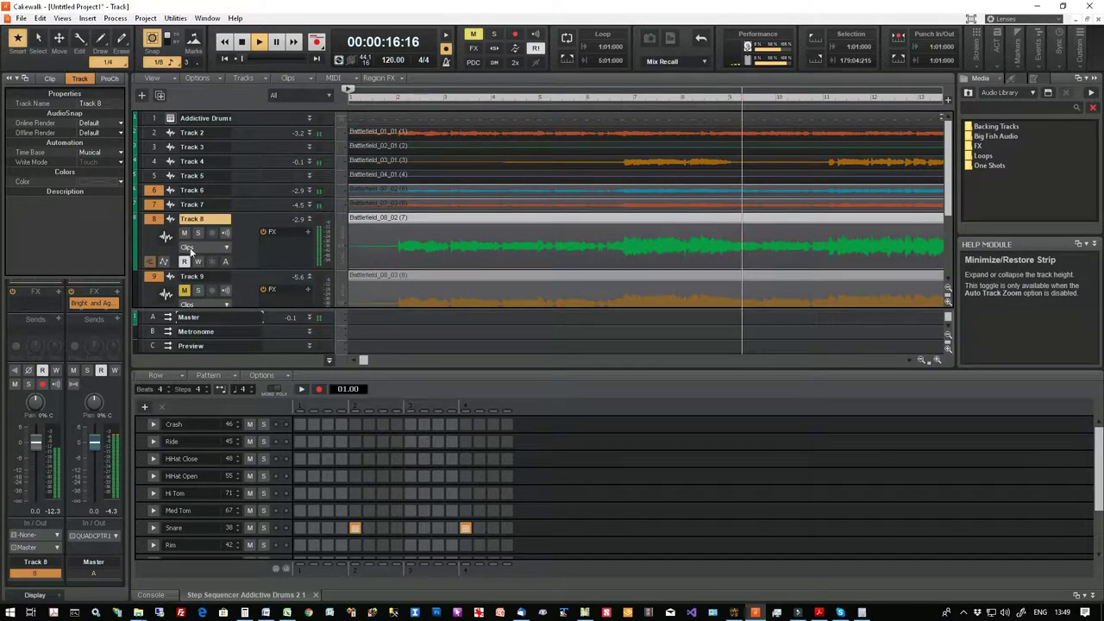
left_click(183, 233)
left_click(309, 205)
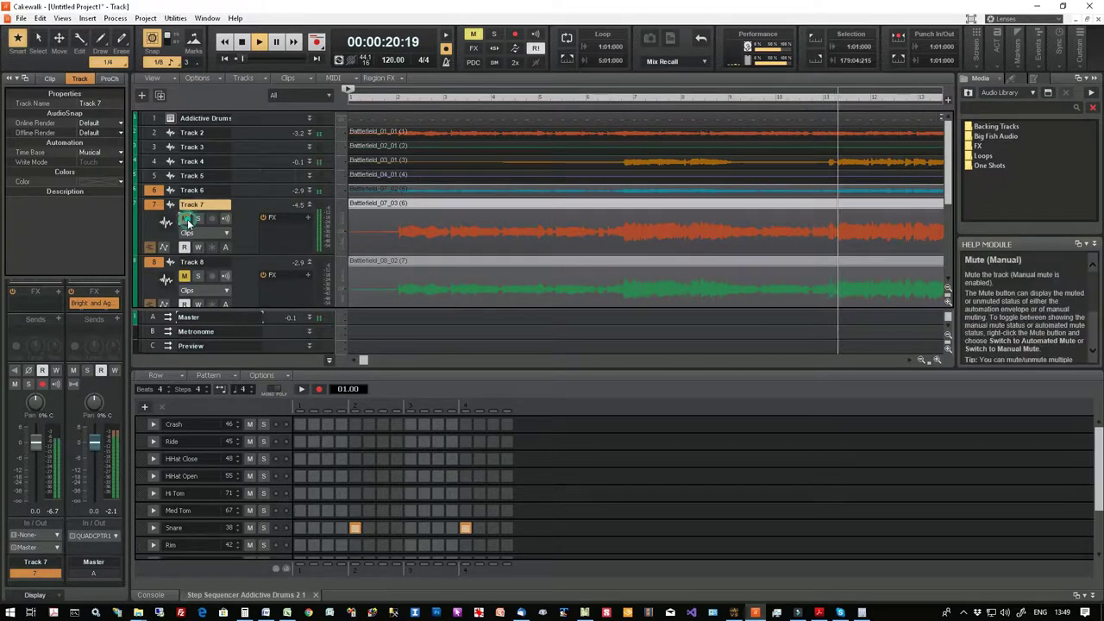
left_click(187, 220)
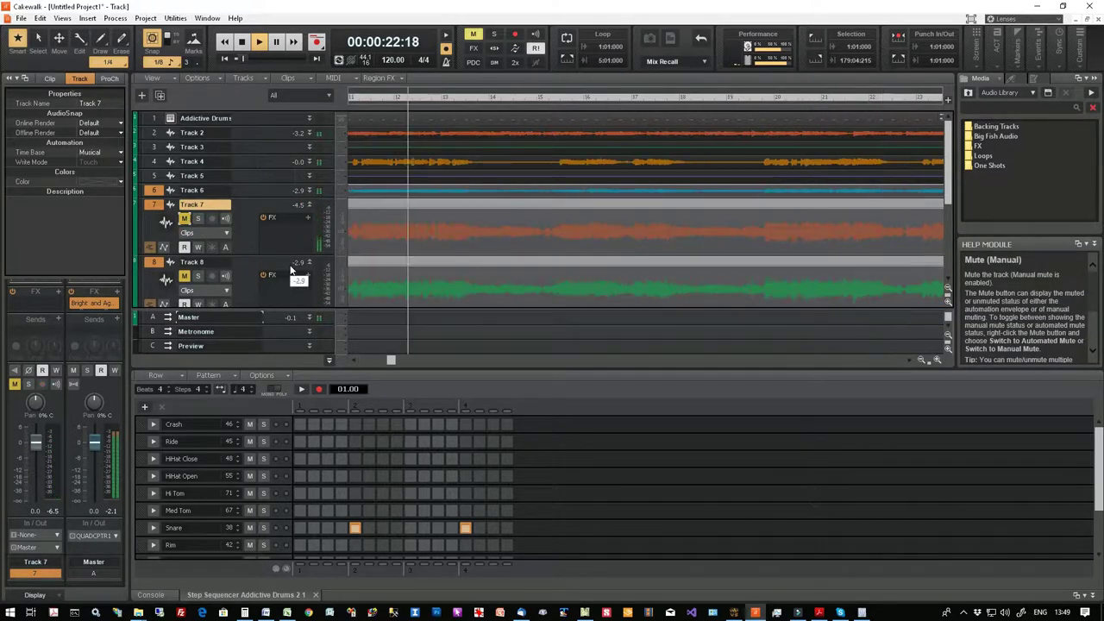
left_click(311, 191)
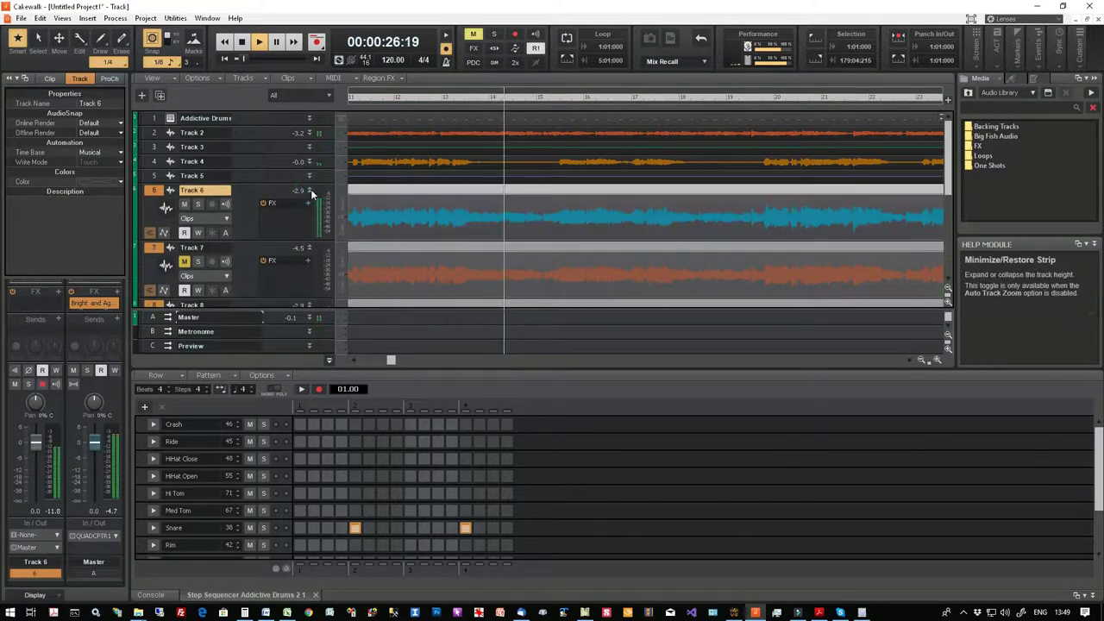
left_click(185, 204)
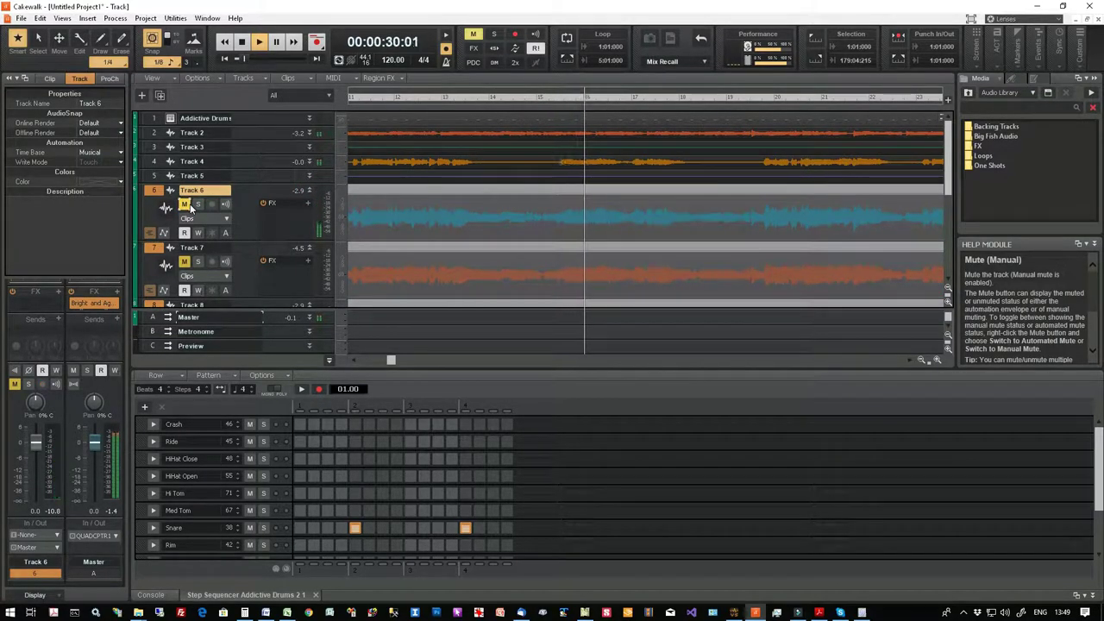
left_click(189, 205)
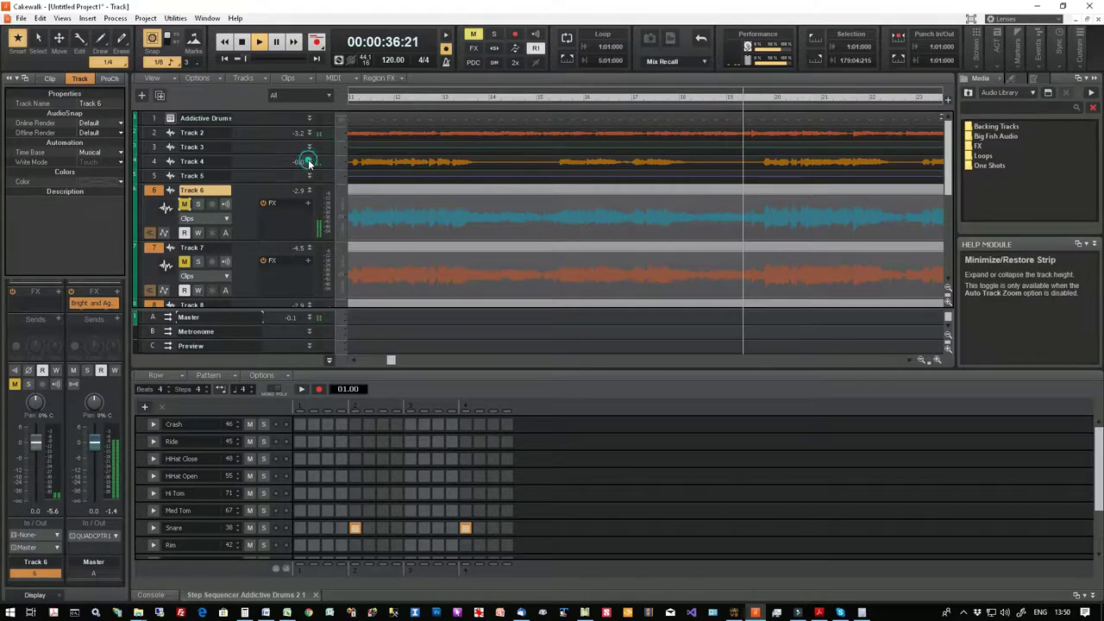
- Expand Track 4 and rename it Vox
left_click(309, 162)
left_click(187, 176)
double_click(191, 162)
type("V")
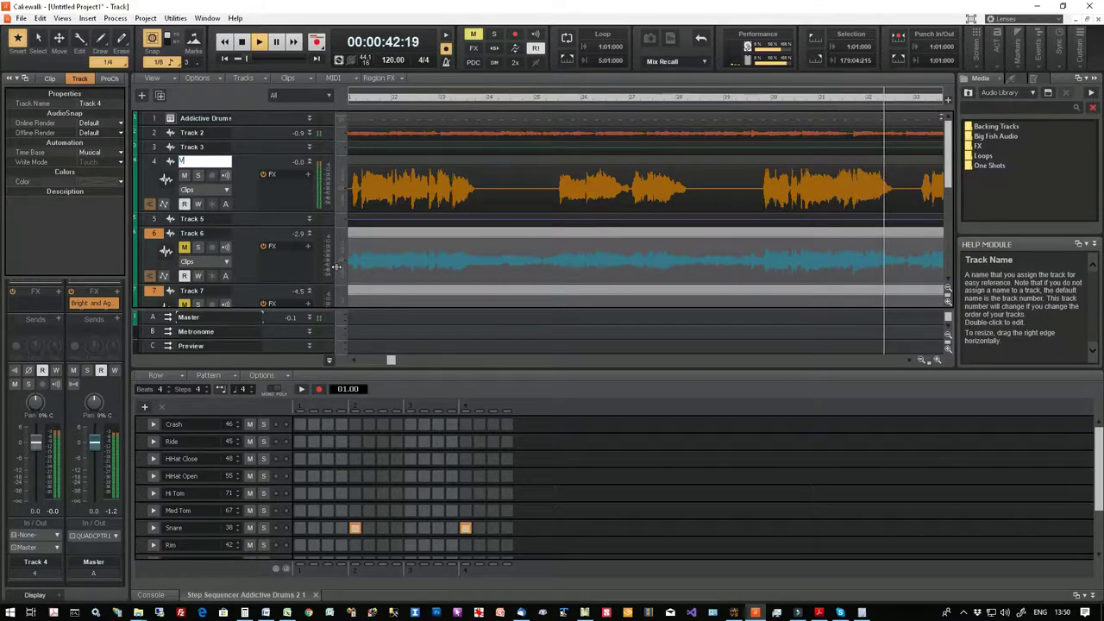
type("oc")
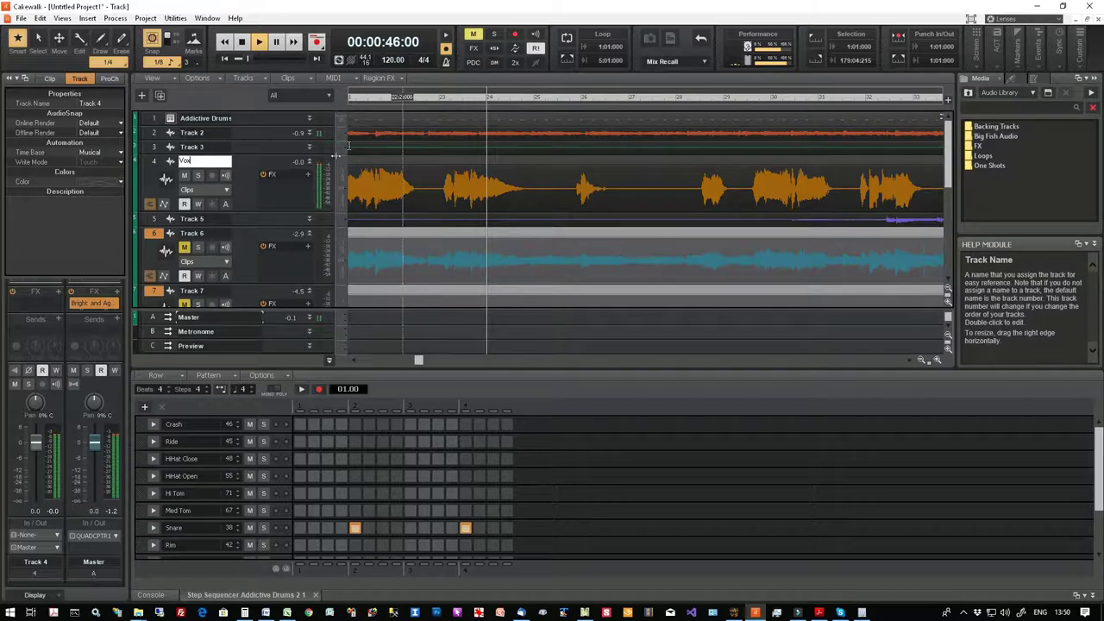
key("shift+Tab")
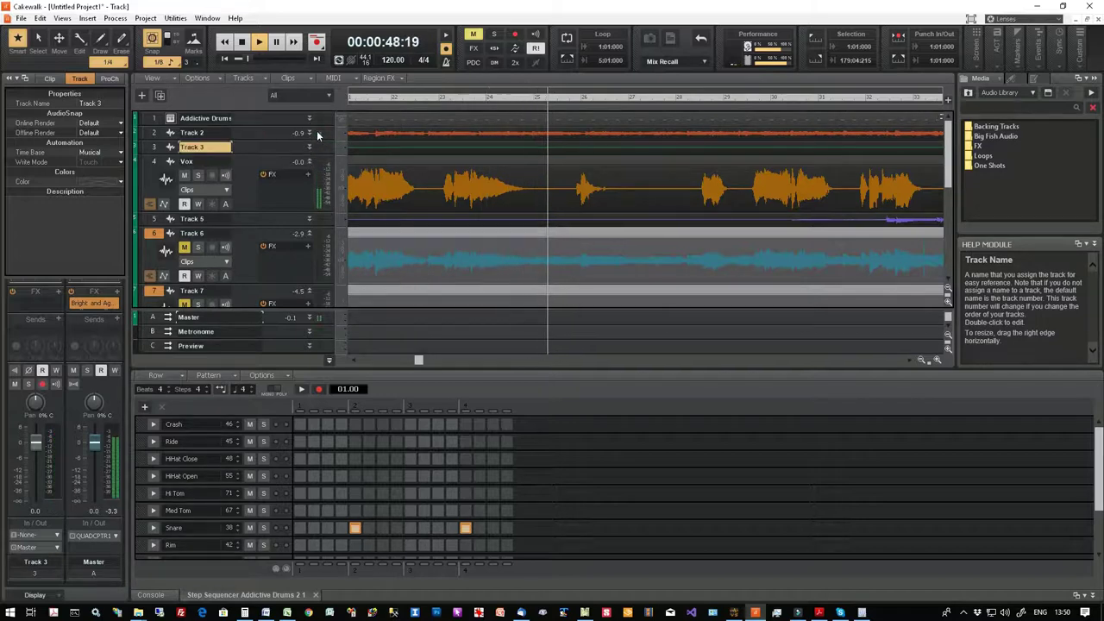
- Briefly mute Track 2 to identify its part, rename it Guitar 1, and collapse the Guitar 1 and Vox strips
left_click(308, 132)
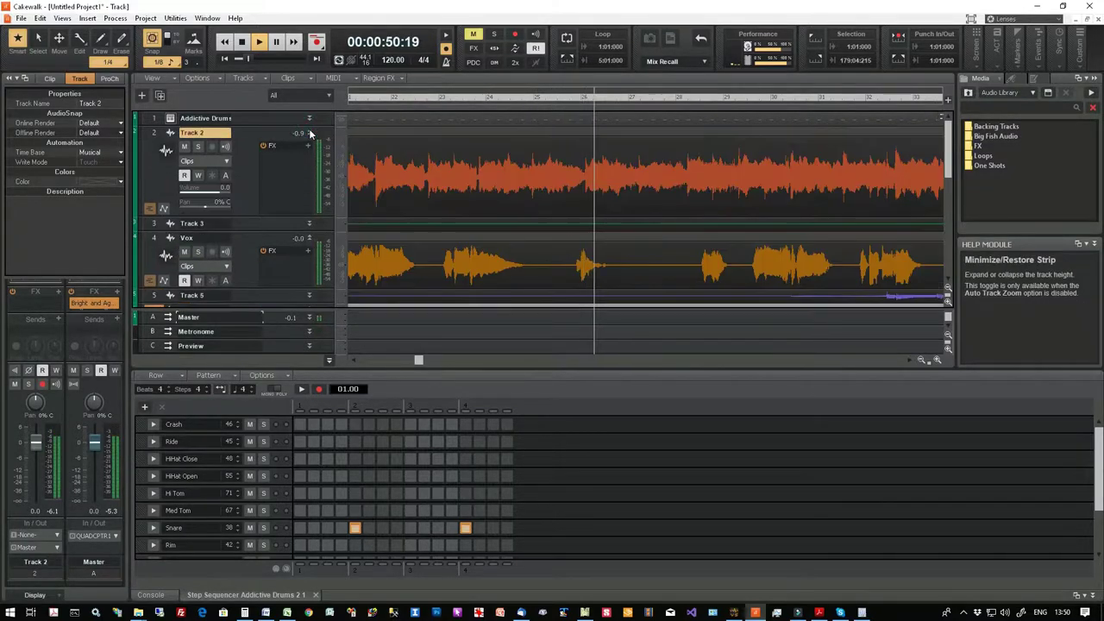
left_click(184, 148)
left_click(183, 148)
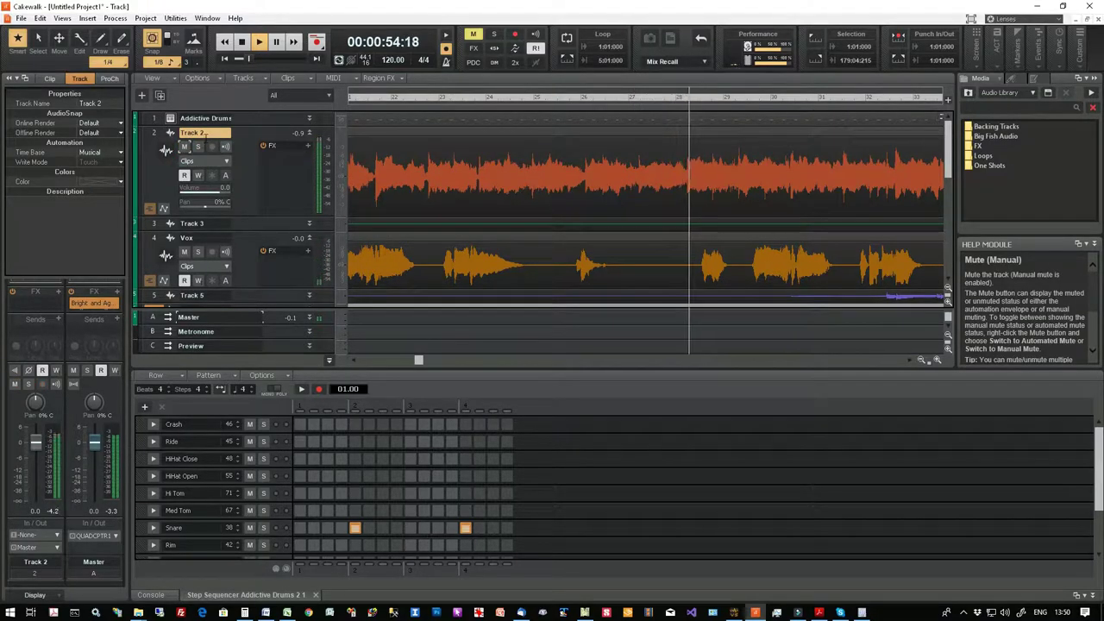
left_click(204, 136)
double_click(212, 134)
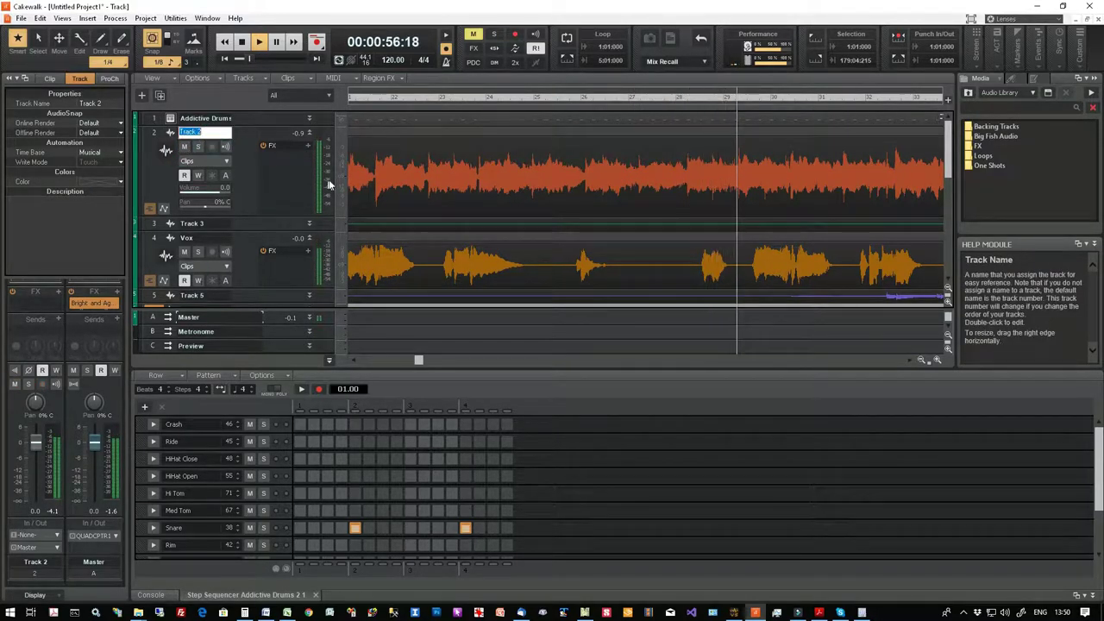
type("Guitar 1")
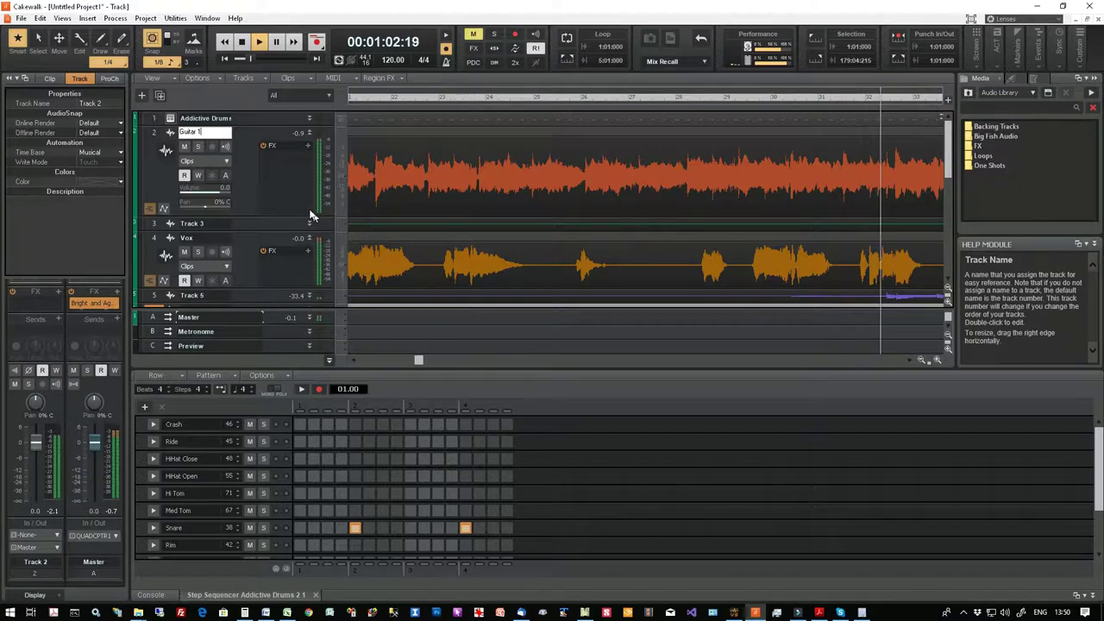
left_click(288, 193)
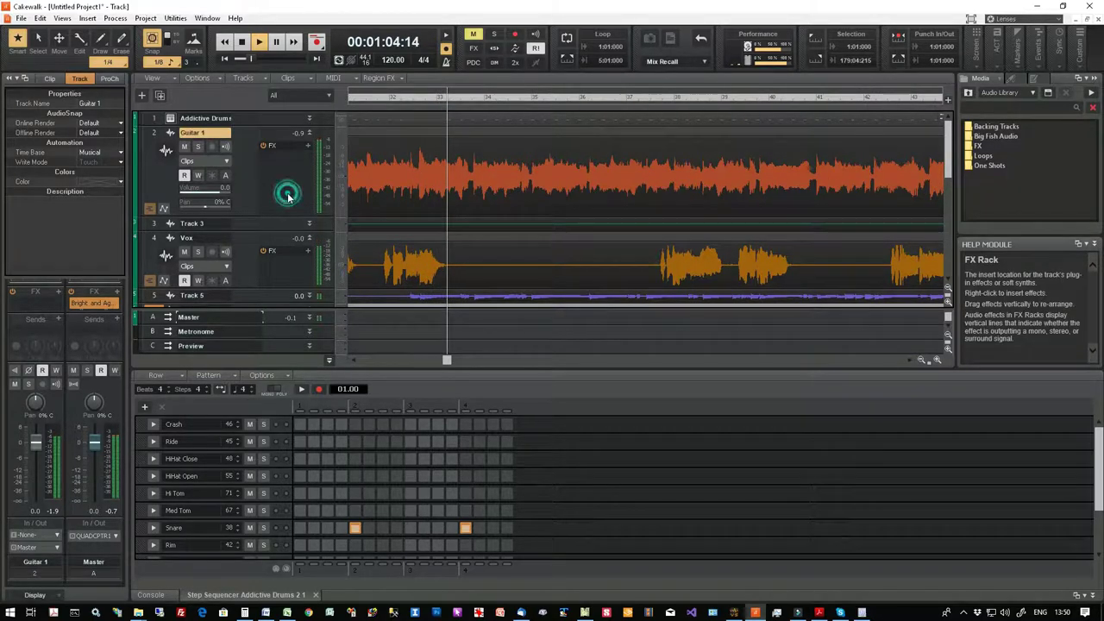
left_click(309, 134)
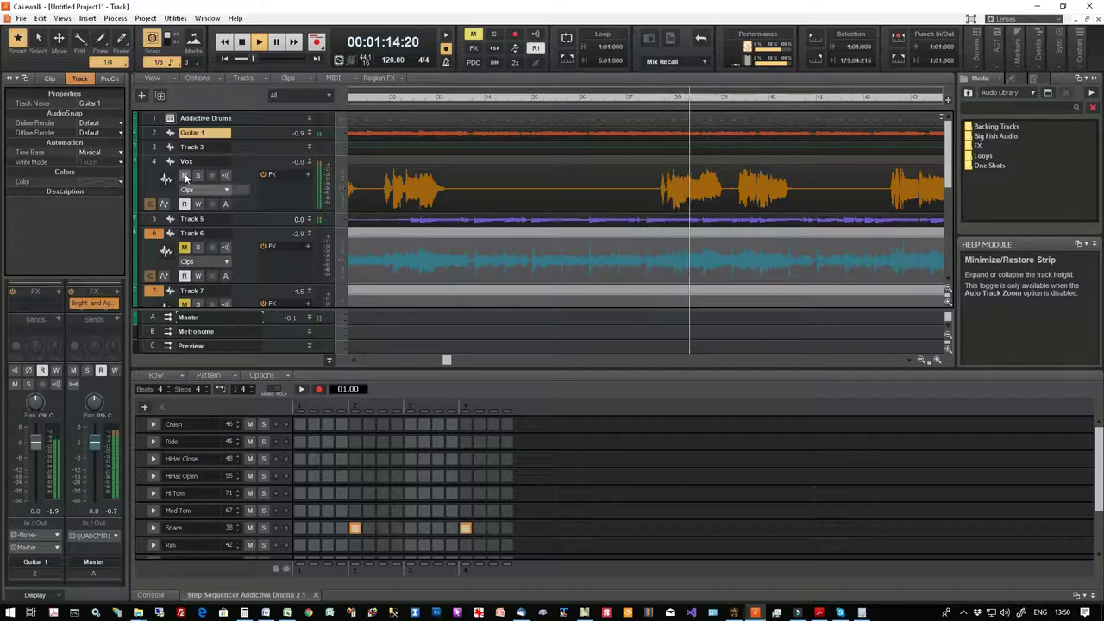
left_click(308, 162)
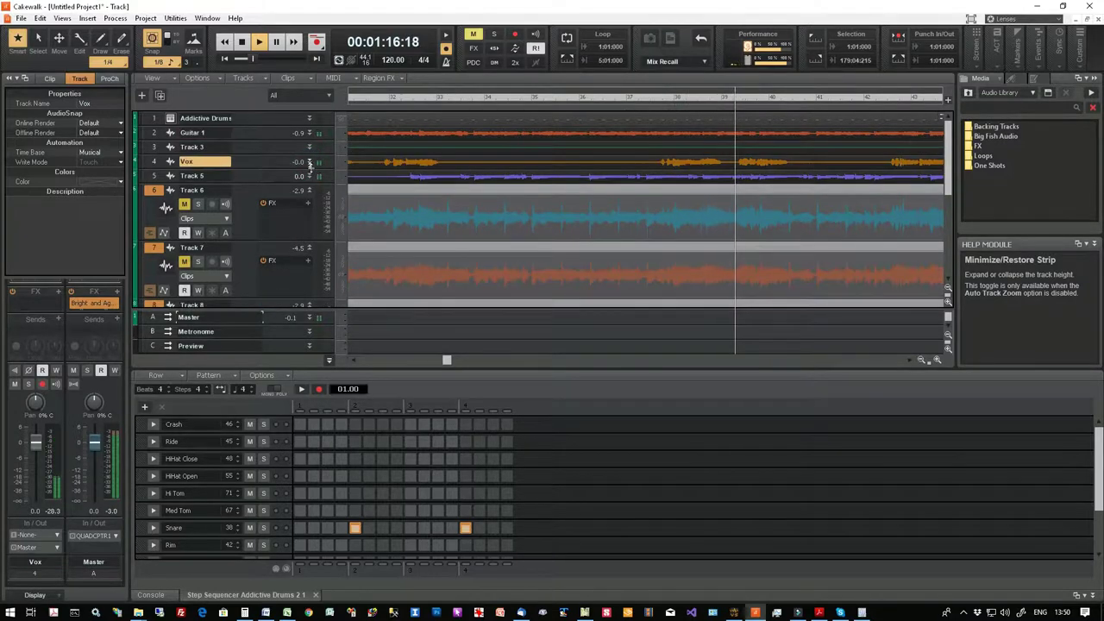
- Expand Track 5, briefly mute it to identify its part, and rename it Bass
left_click(309, 176)
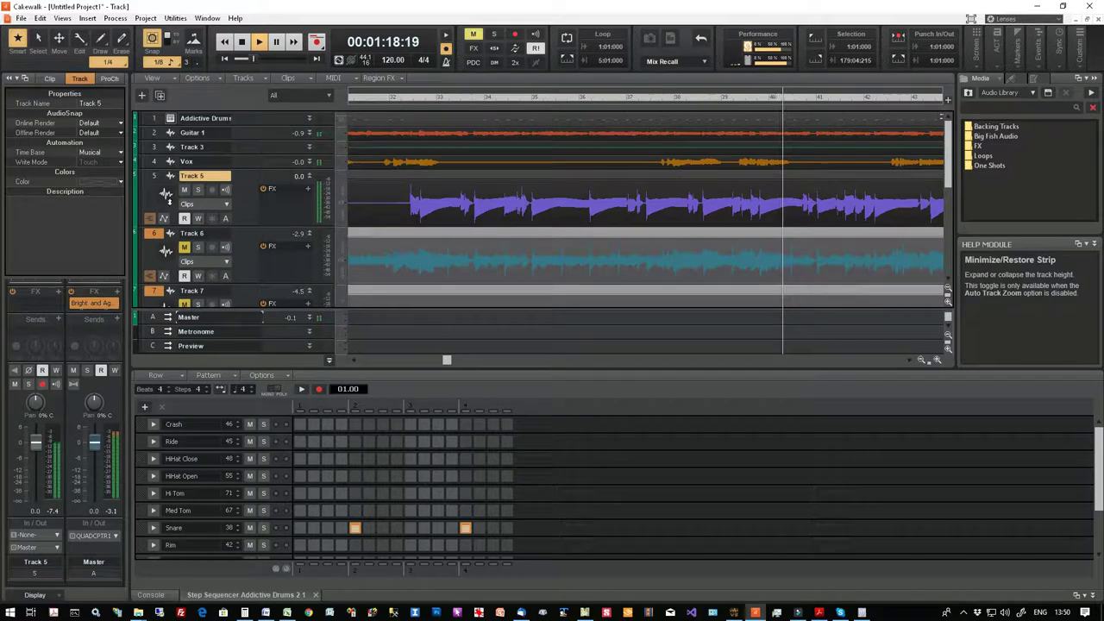
left_click(189, 196)
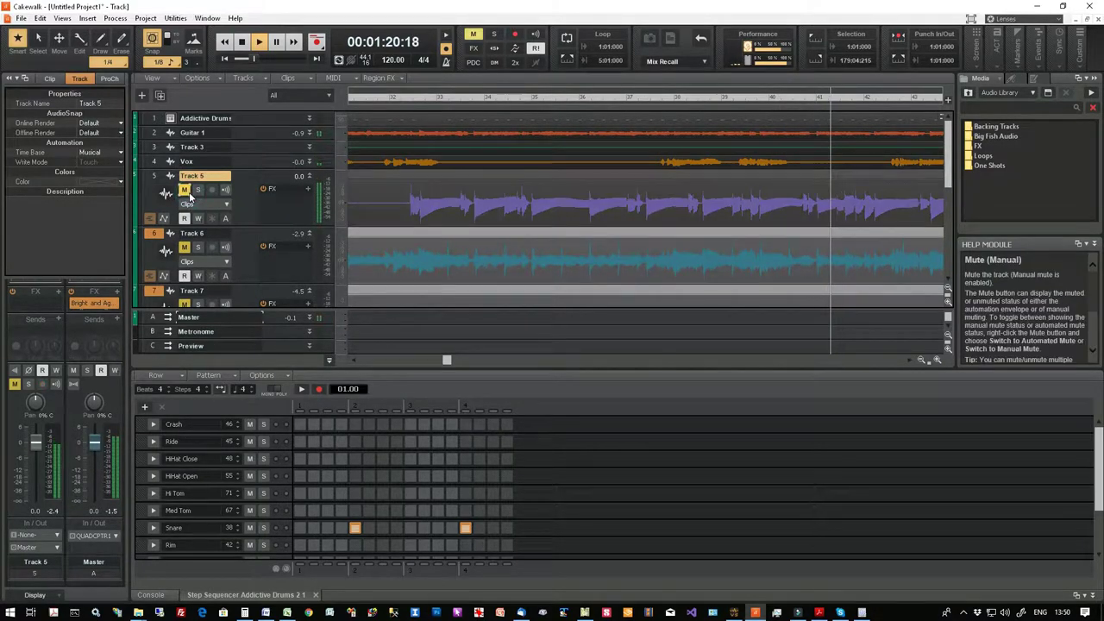
left_click(190, 197)
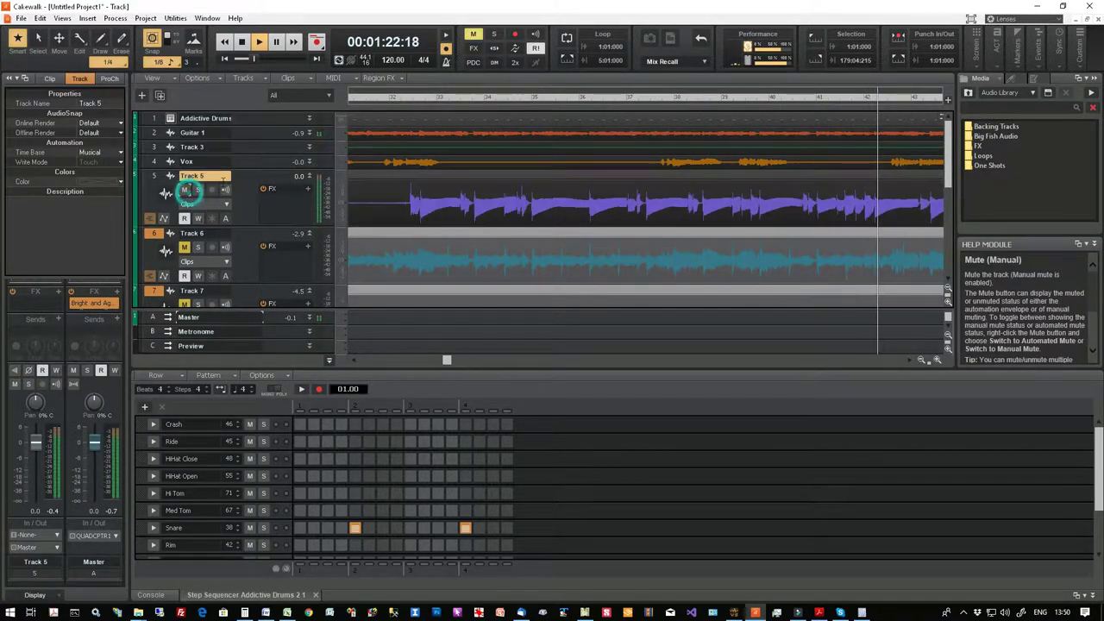
double_click(212, 175)
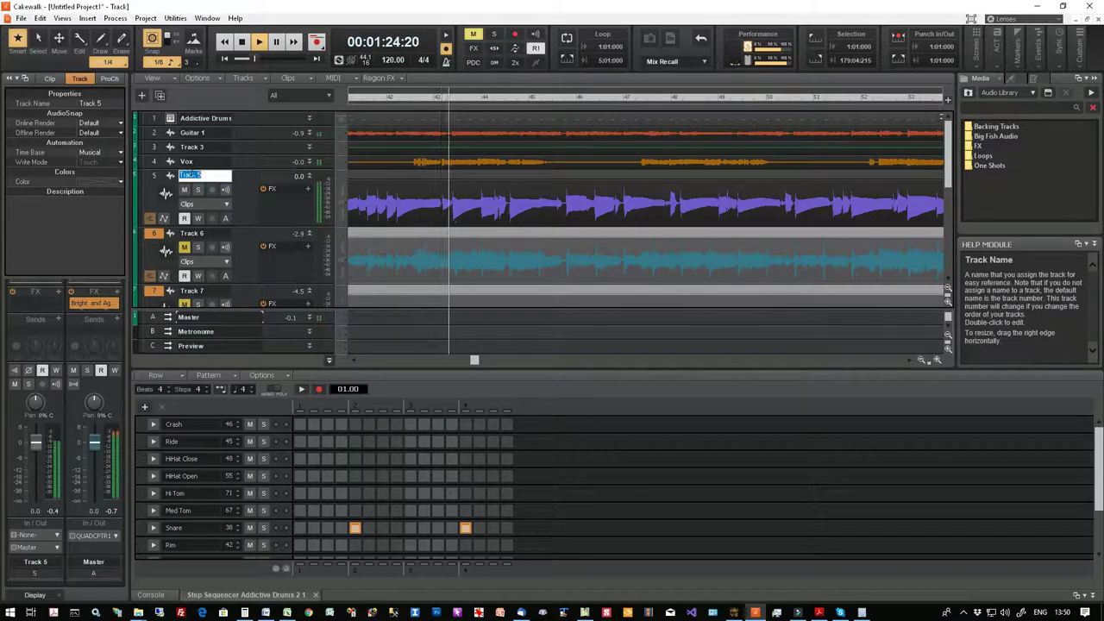
type("Bass")
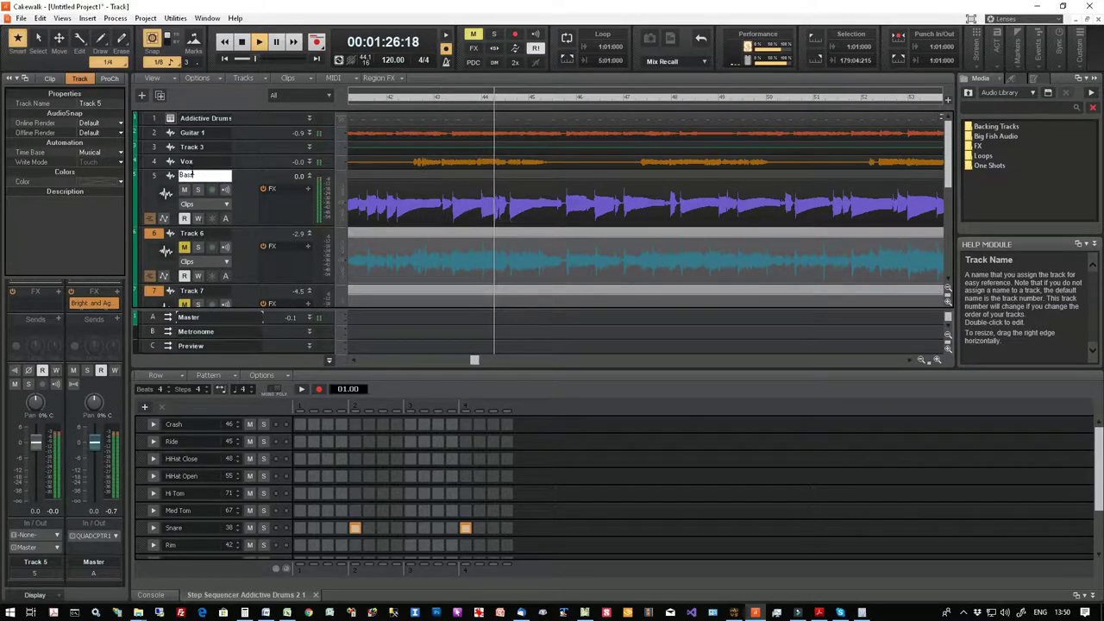
left_click(247, 214)
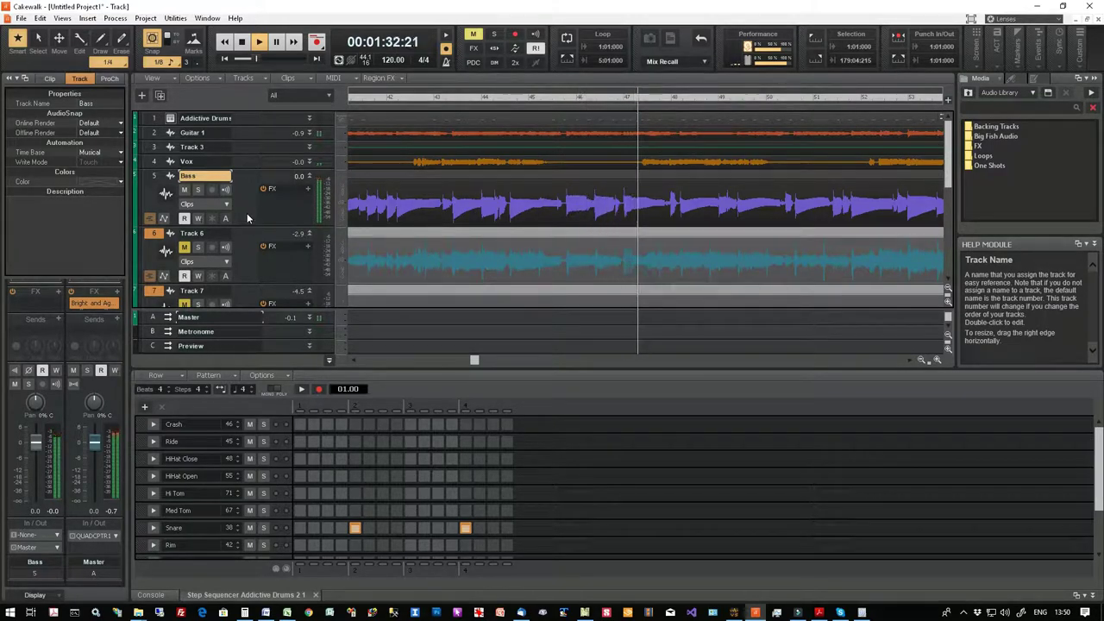
- Unmute Track 6 to hear its part and rename it Drums
left_click(188, 247)
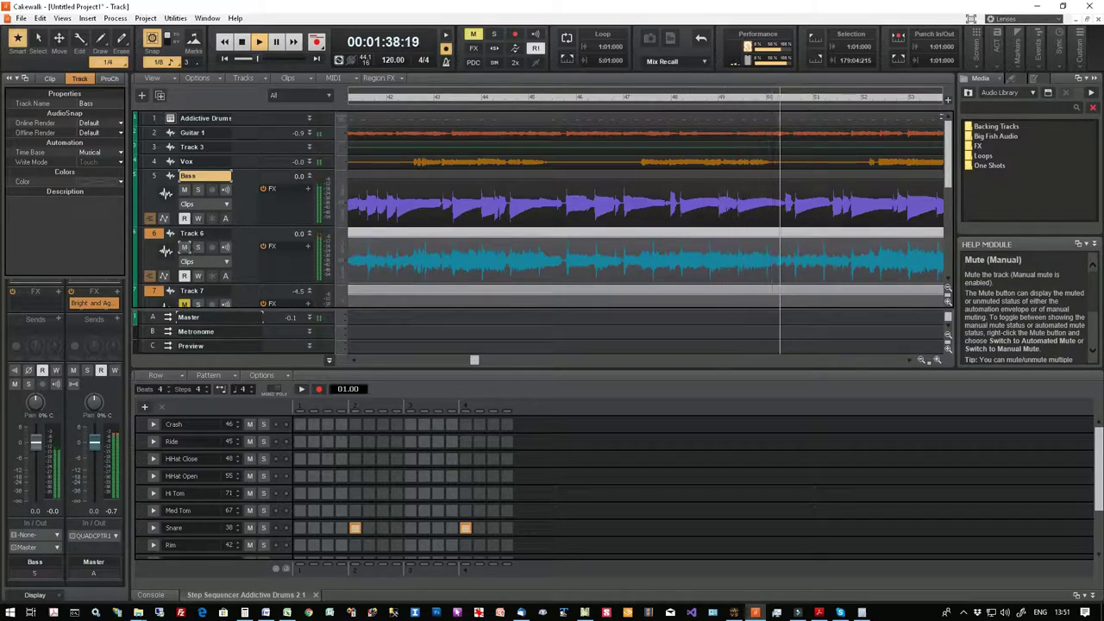
double_click(191, 233)
type("Drums")
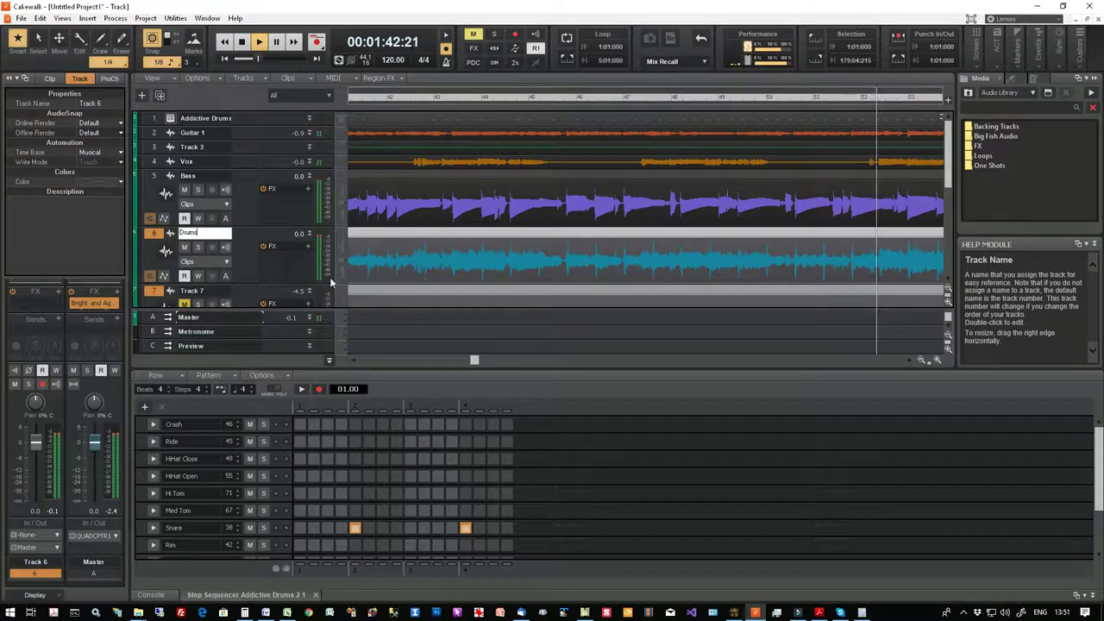
key("Return")
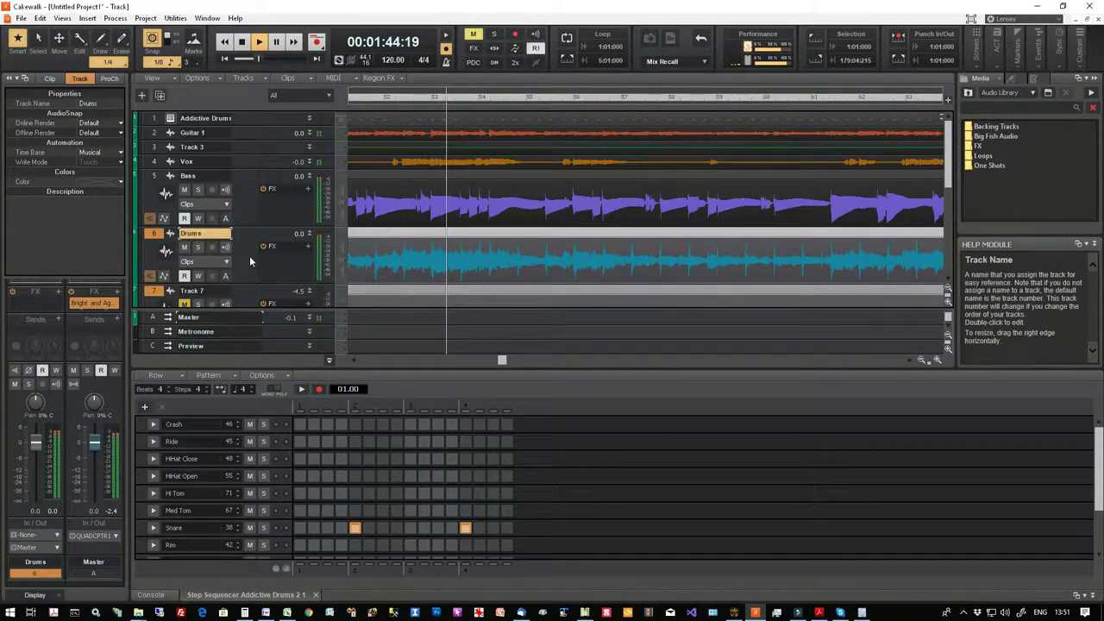
- Audition Track 7 unmuted and soloed, rename it All Mix 1, then turn its solo off and mute it
scroll(259, 249, "down", 3)
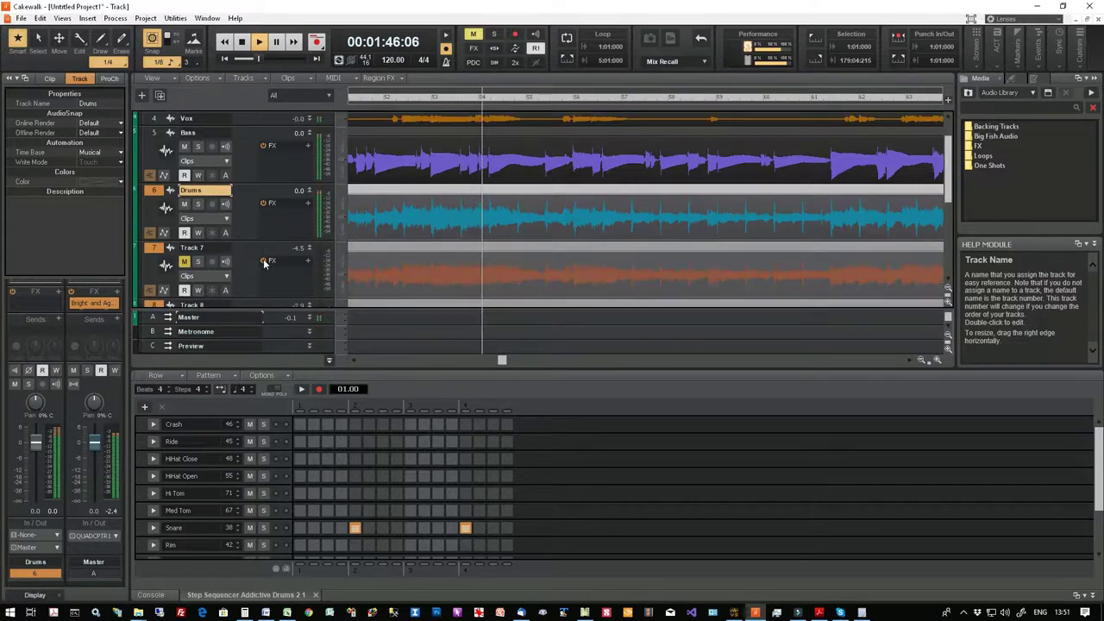
left_click(183, 262)
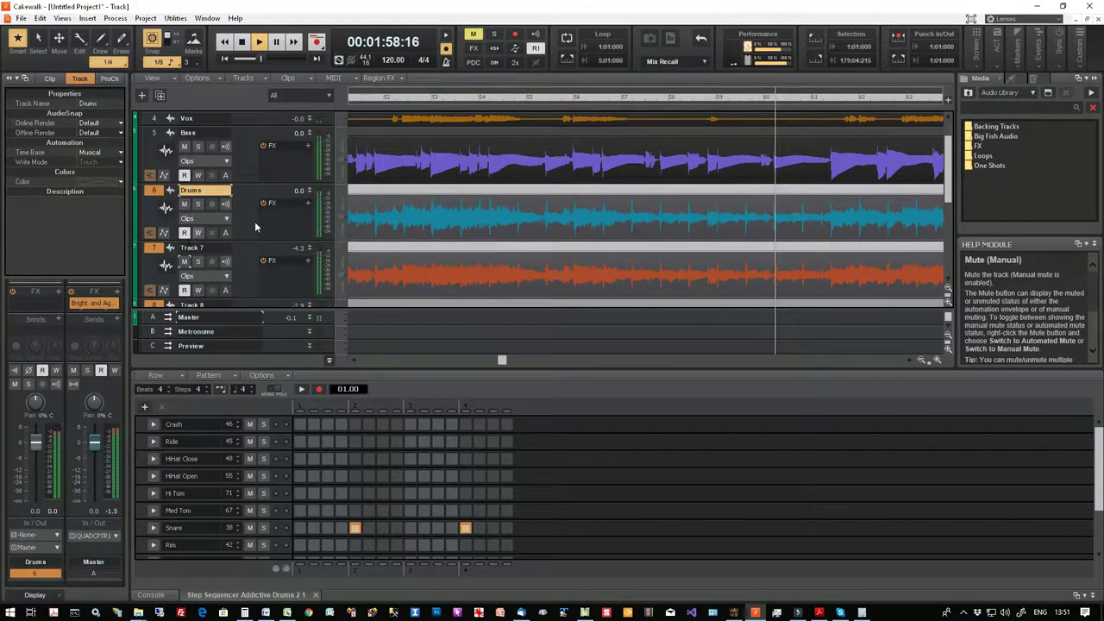
left_click(198, 261)
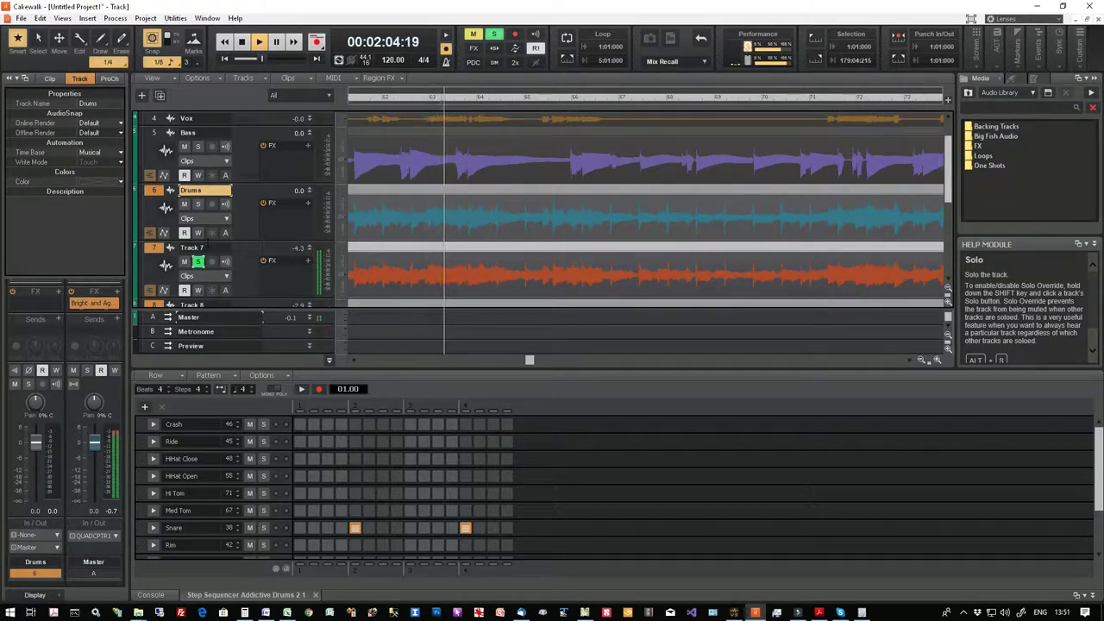
double_click(193, 247)
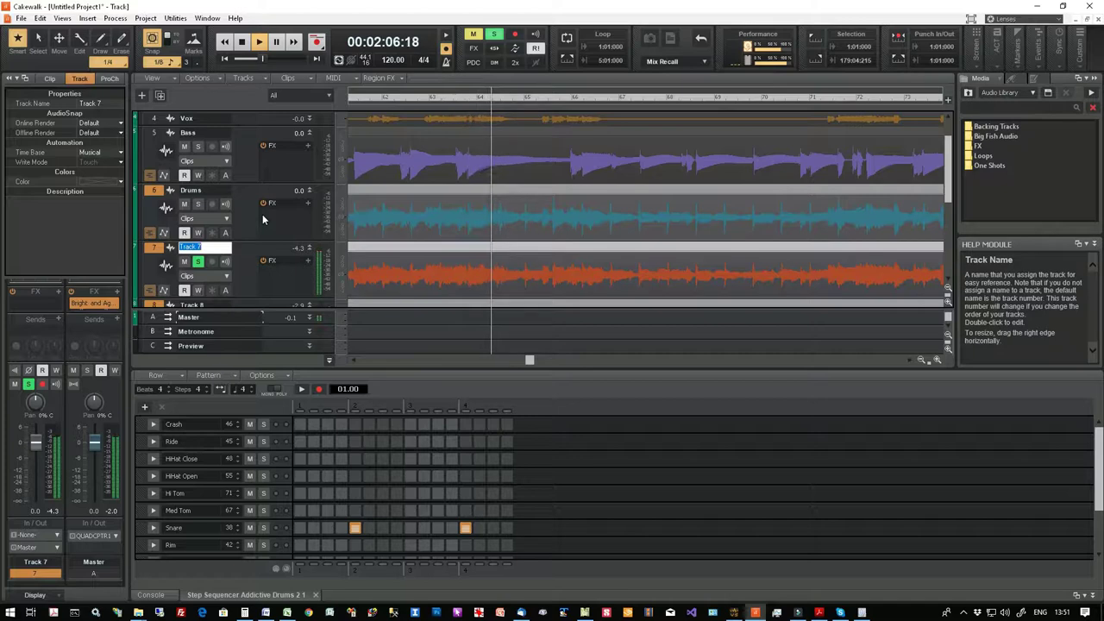
type("All Mix")
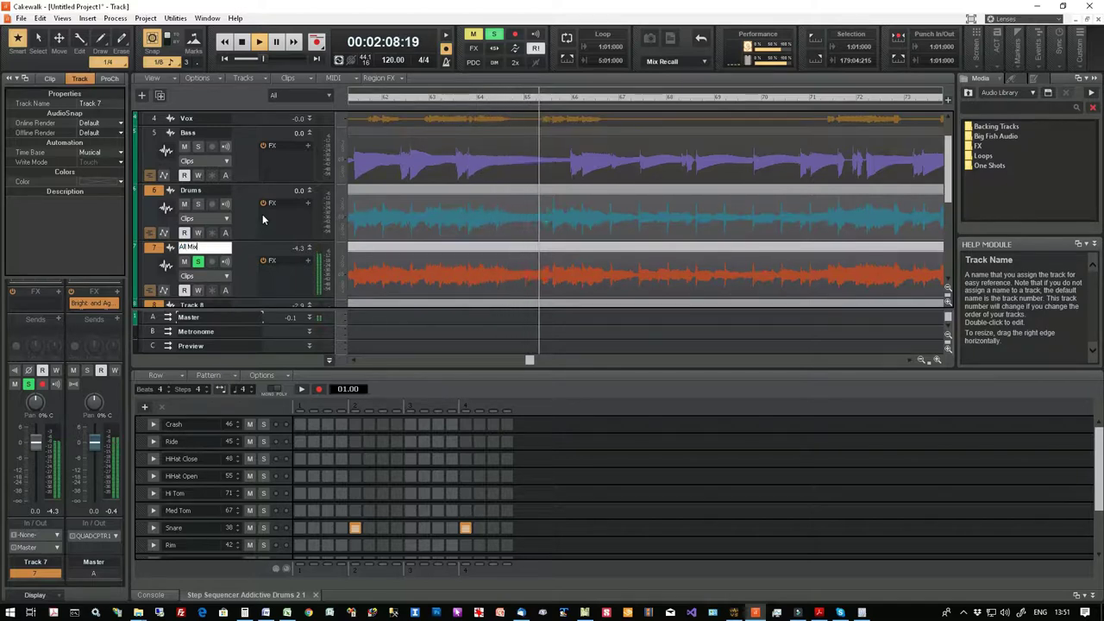
type(" 1")
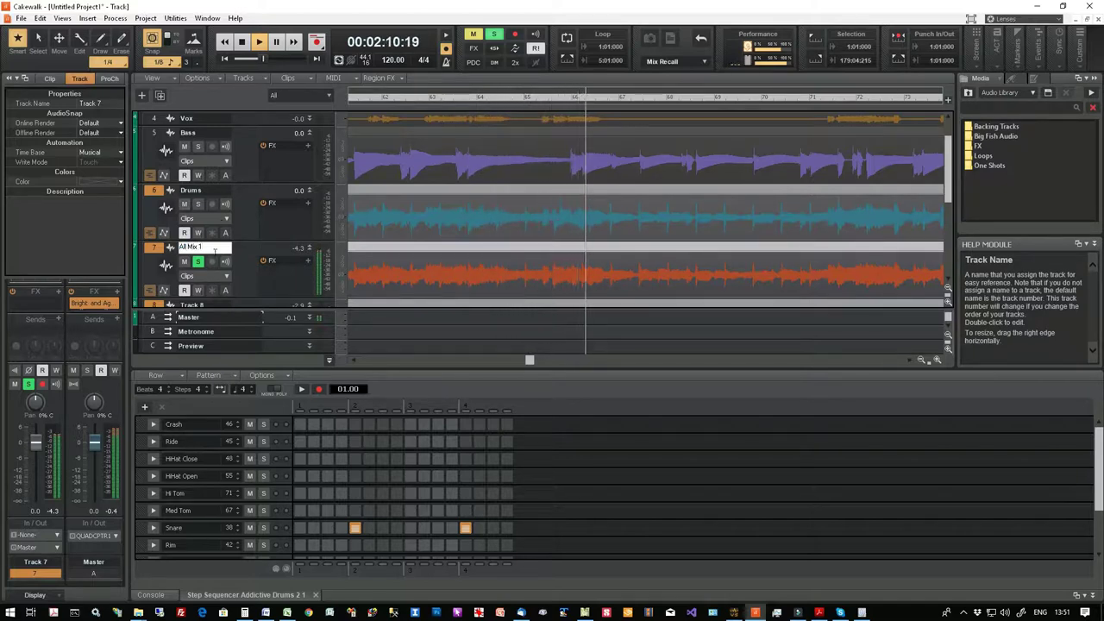
key("Return")
scroll(181, 233, "down", 1)
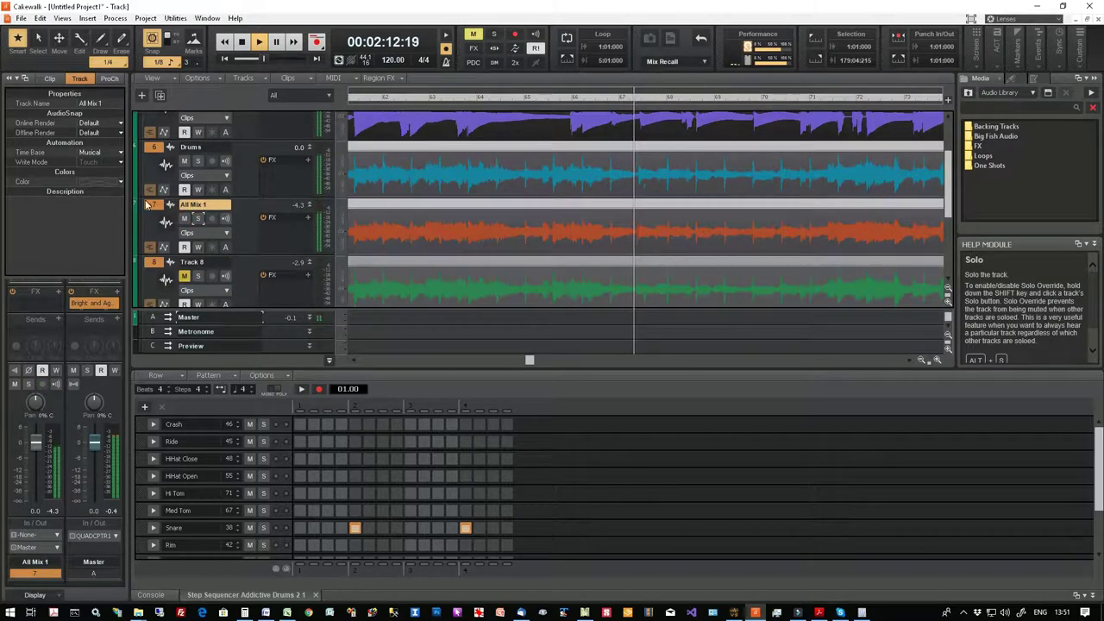
left_click(184, 218)
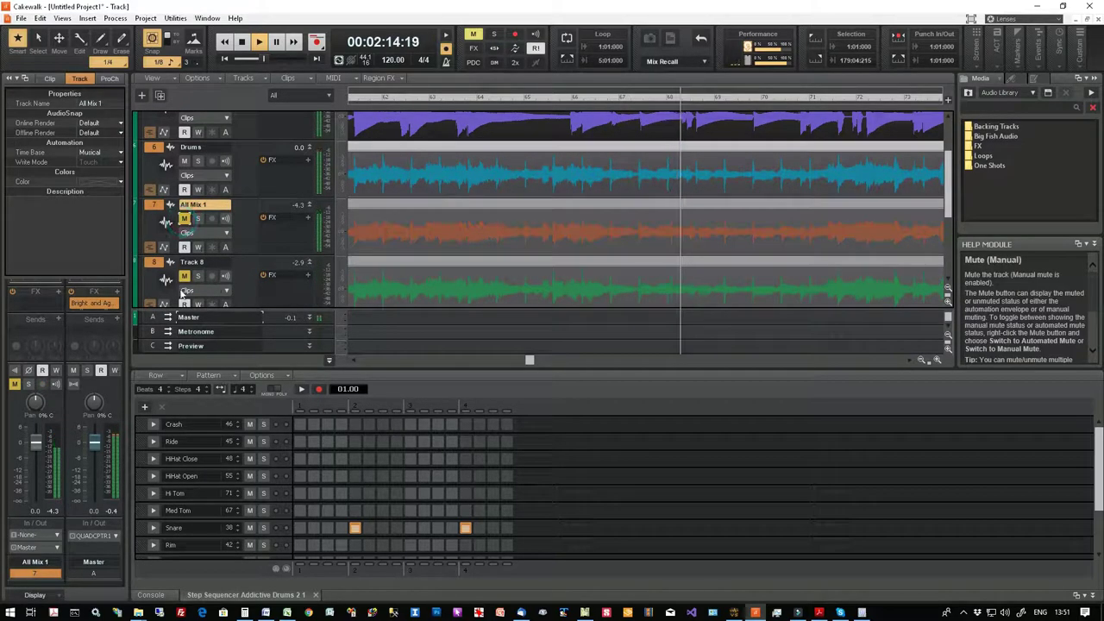
- Solo and unmute Track 8 to audition it, rename it All Mix 2, then turn its solo off and mute it
left_click(198, 276)
left_click(184, 277)
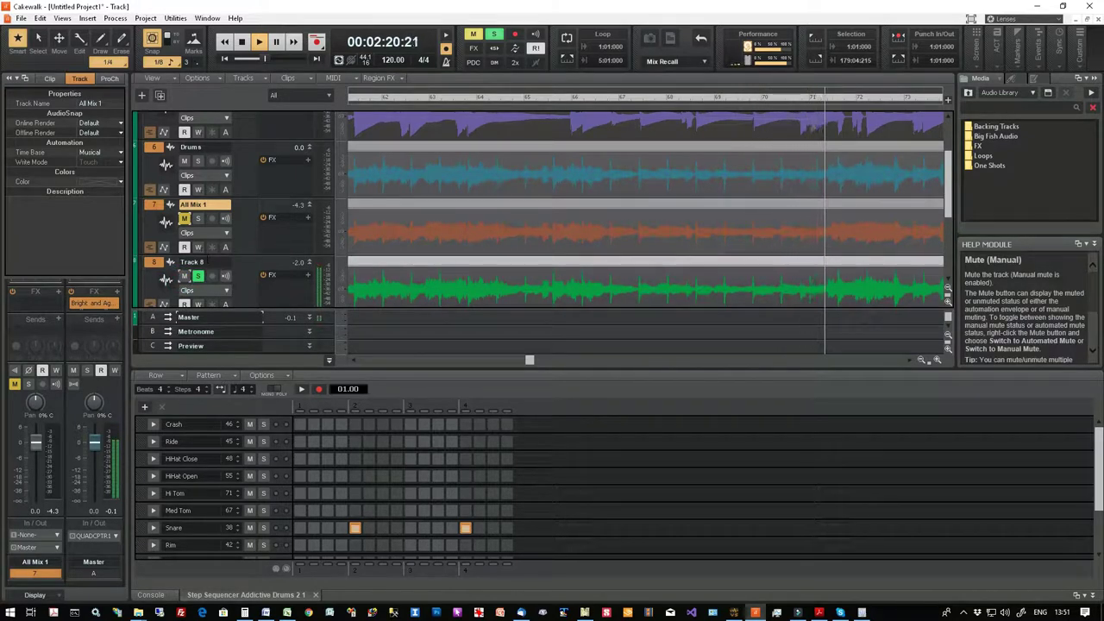
left_click(207, 261)
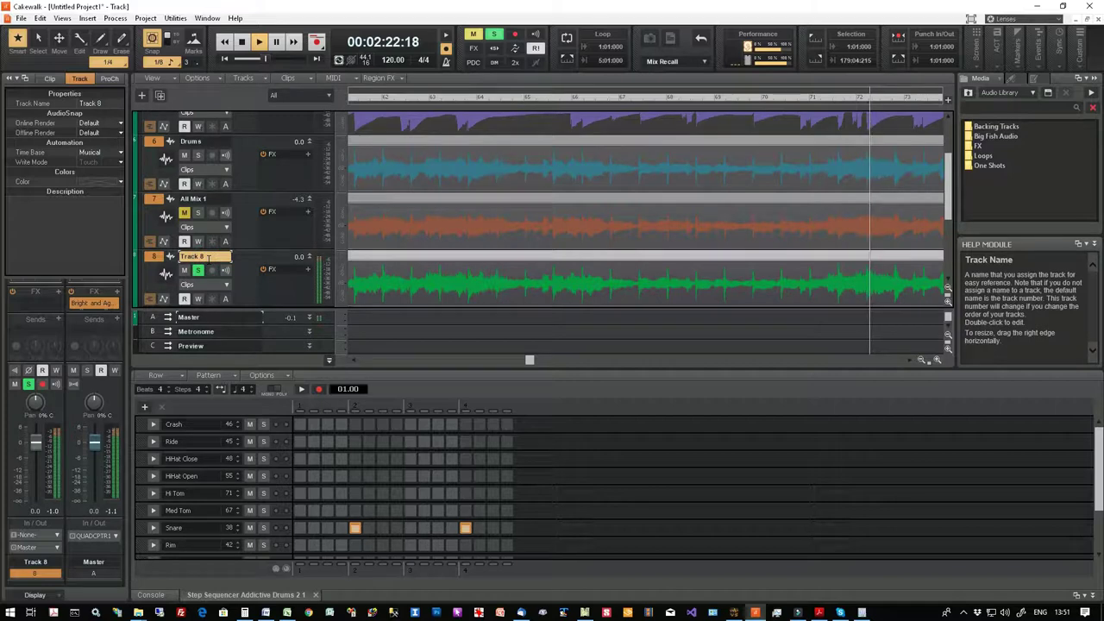
double_click(207, 257)
type("Al")
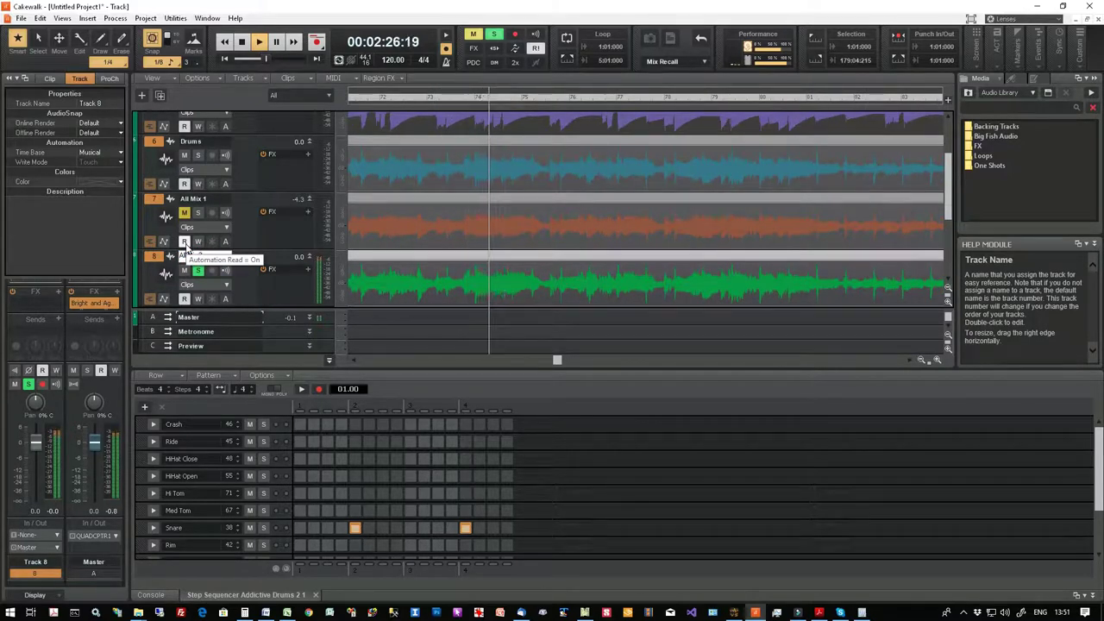
type("l Mix 2")
key("Return")
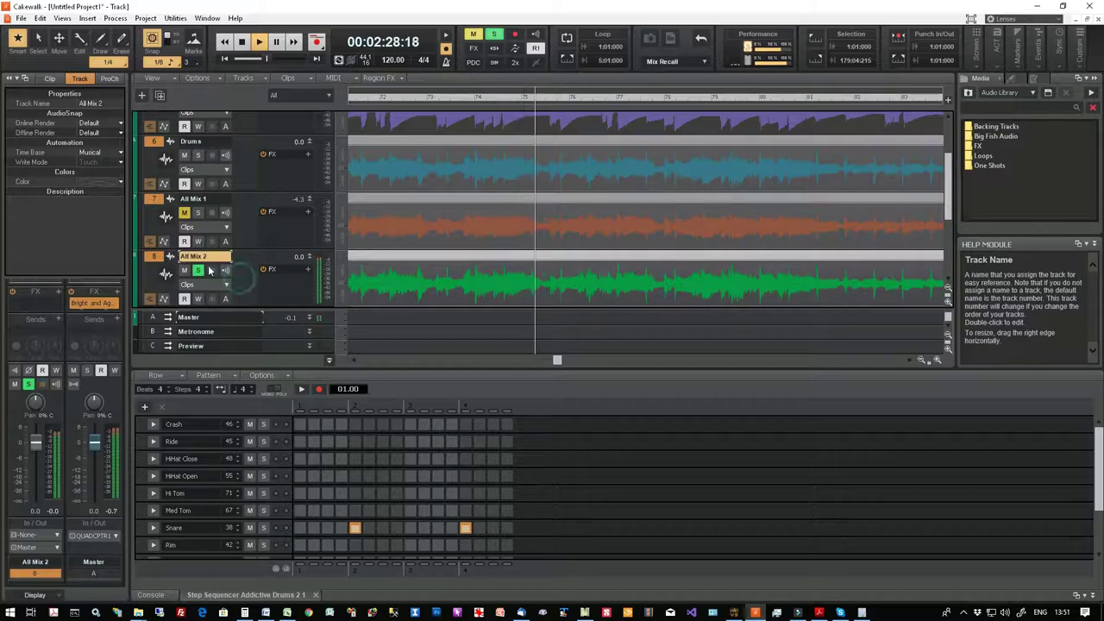
left_click(197, 270)
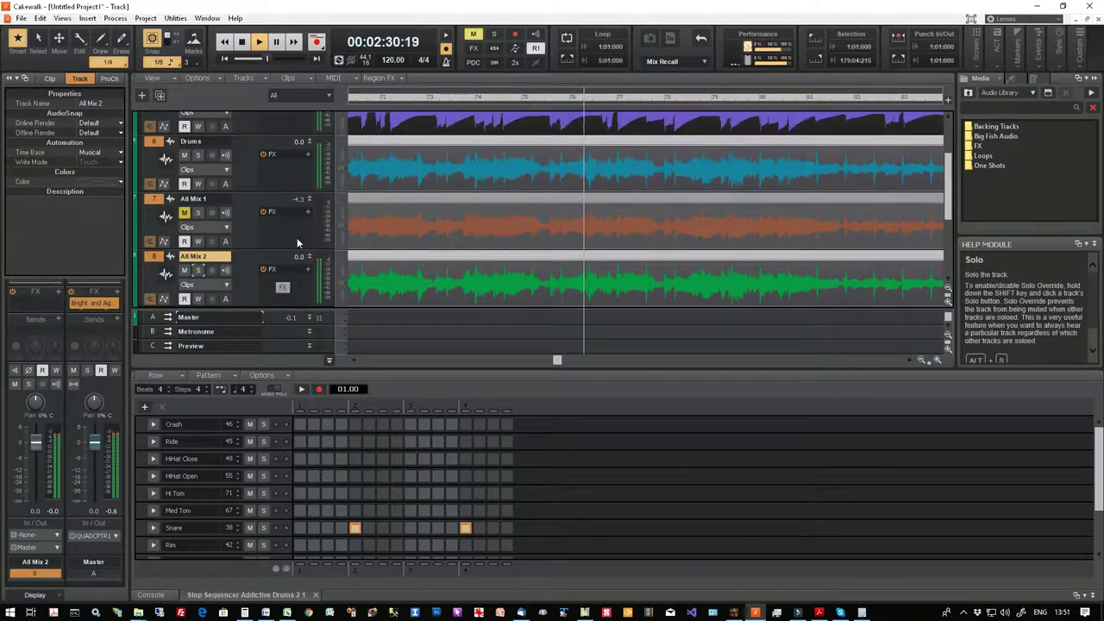
scroll(296, 237, "down", 2)
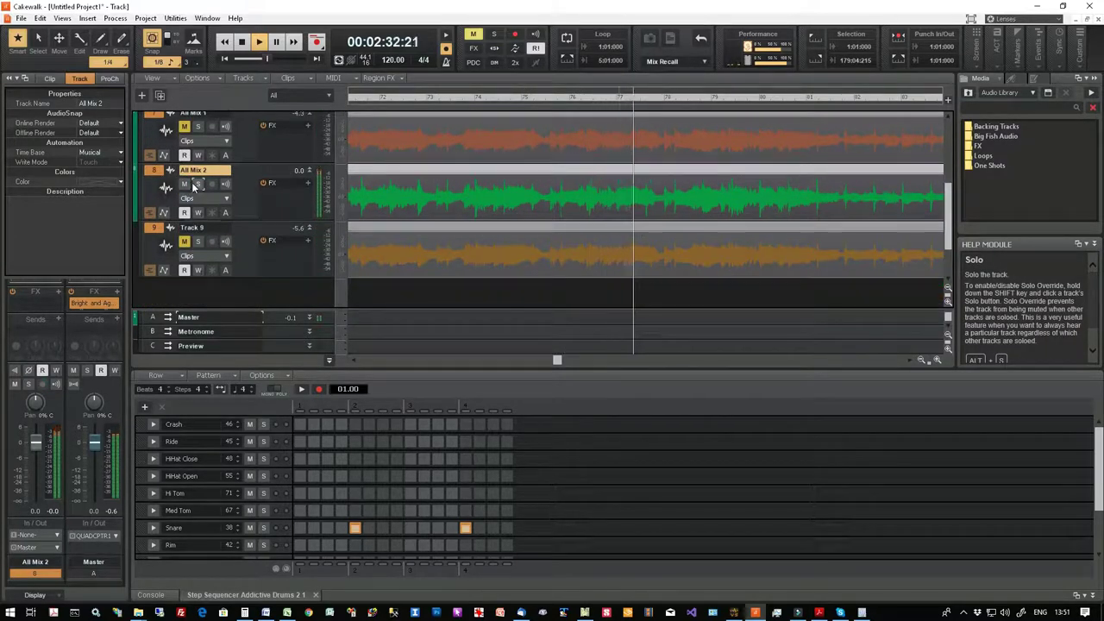
left_click(184, 184)
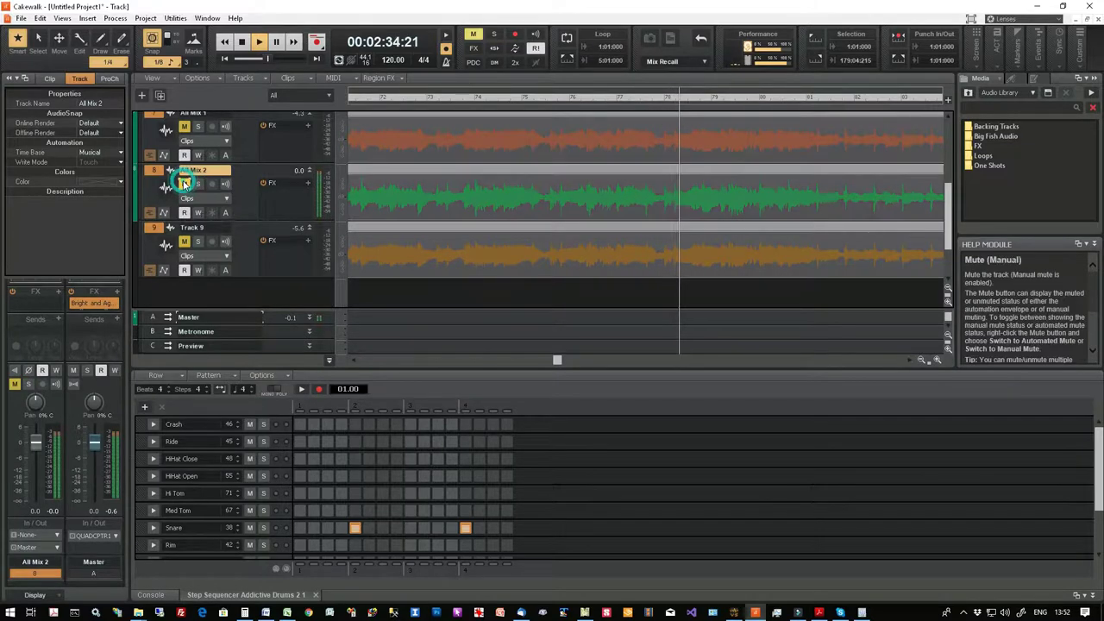
- Solo and unmute Track 9 to audition it, rename it All Mix 3, and mute it again
left_click(197, 242)
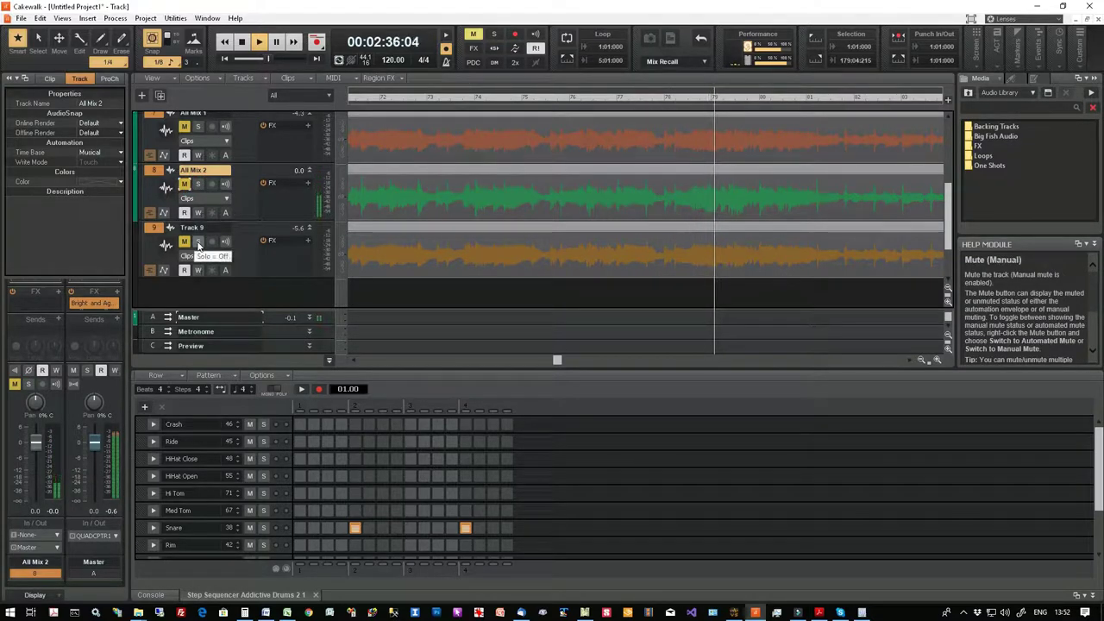
left_click(191, 242)
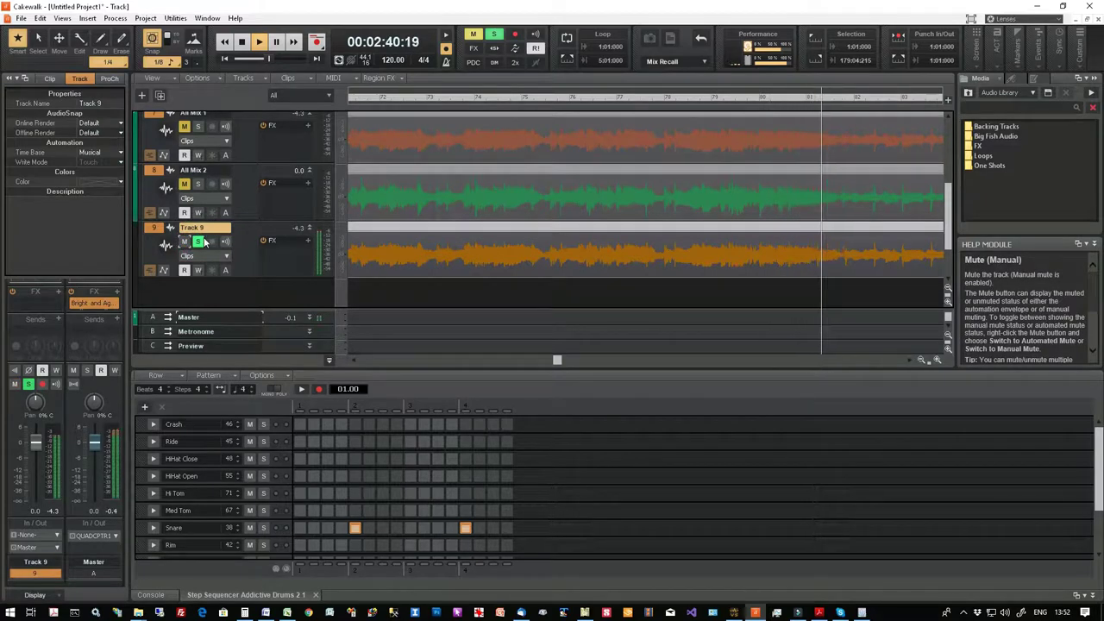
double_click(207, 228)
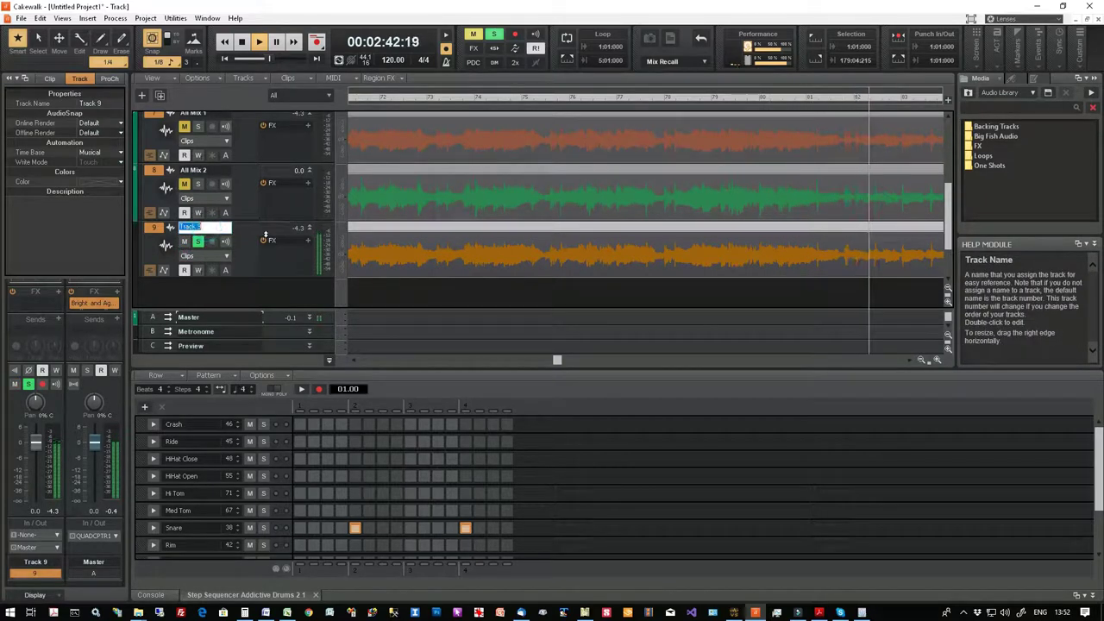
type("All Mix 3")
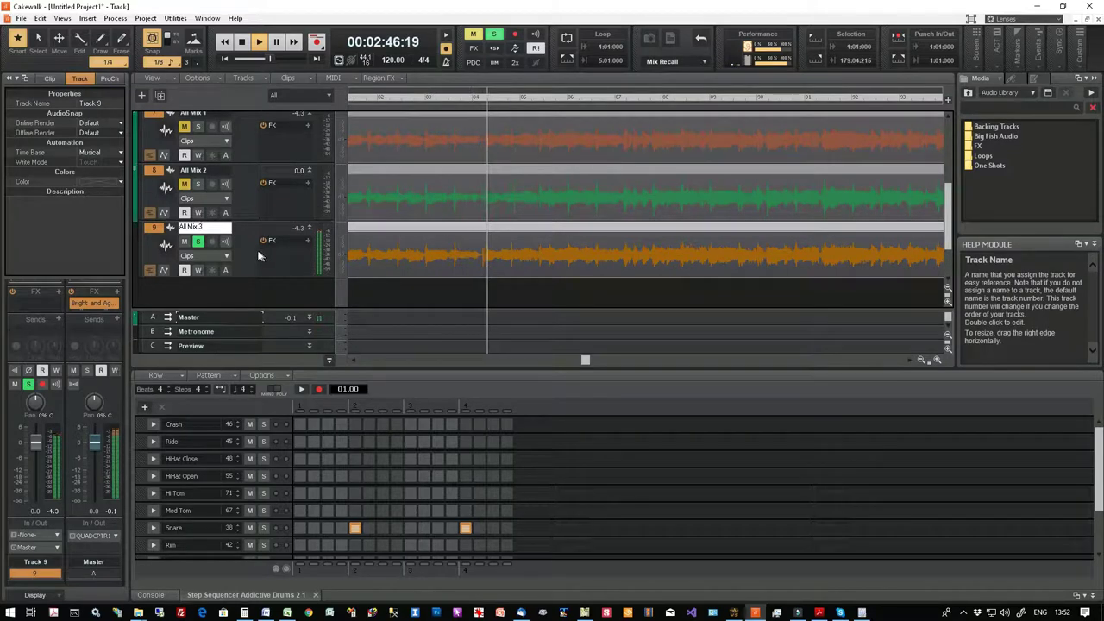
left_click(252, 251)
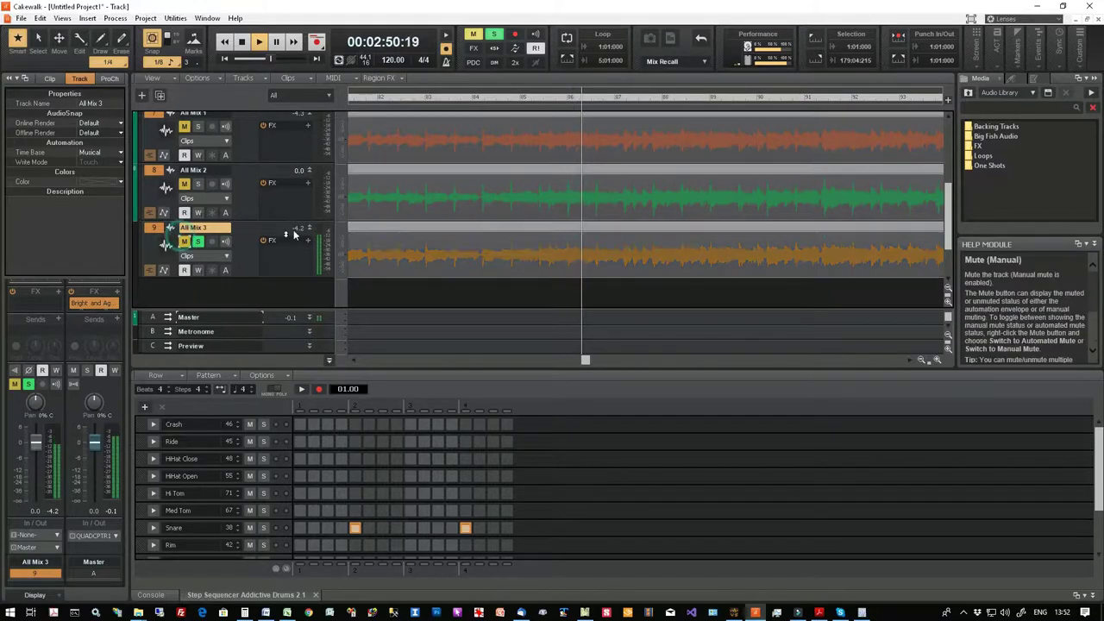
- Expand the Track 3 strip, unmute it, and toggle its solo on and off to check its part
scroll(184, 246, "up", 5)
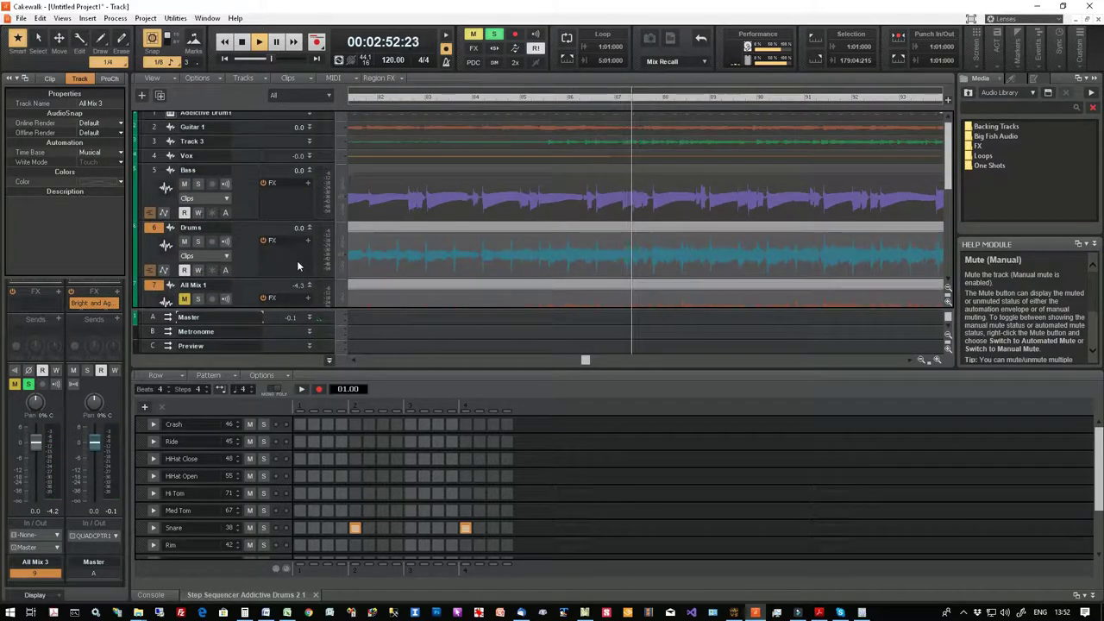
scroll(280, 253, "up", 1)
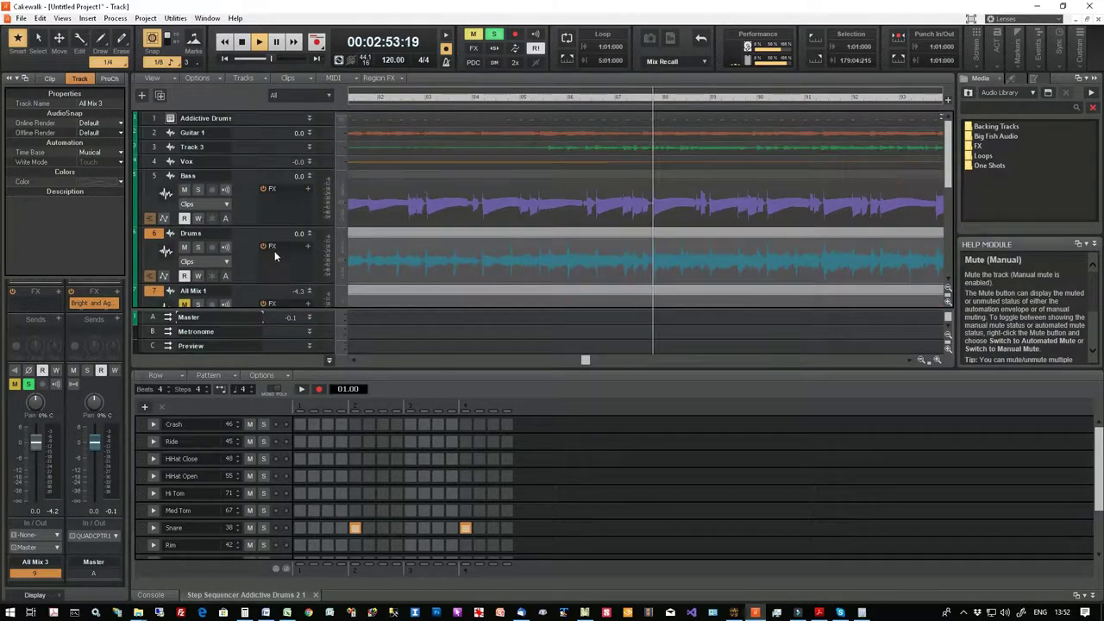
left_click(309, 148)
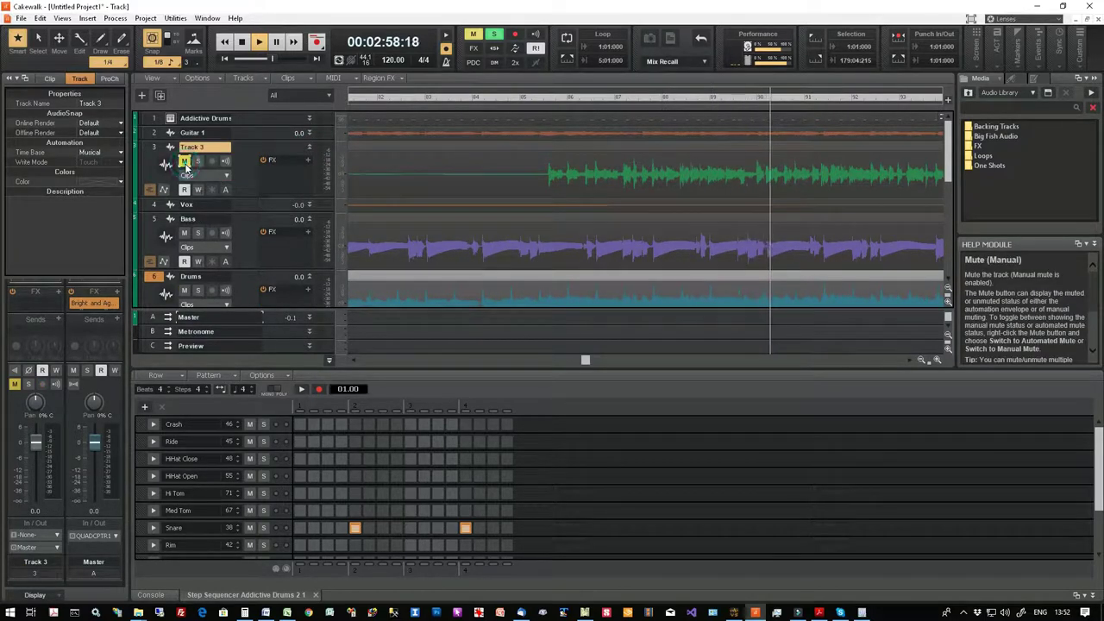
left_click(197, 161)
left_click(197, 161)
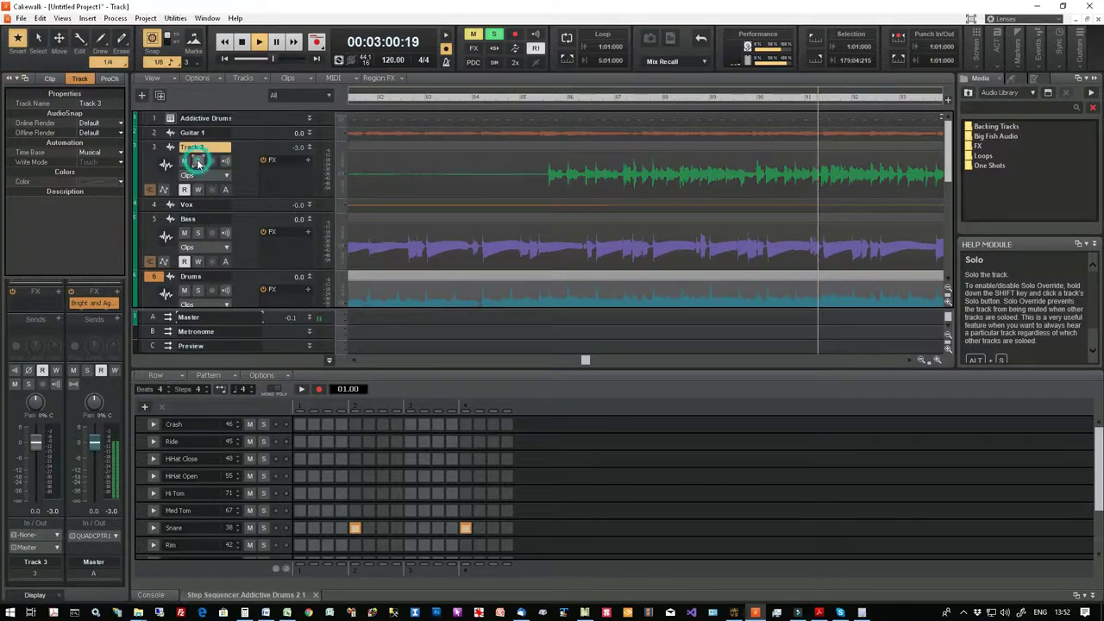
- Rename Track 3 as Guitar 2 and clear the solo on all tracks to hear the full mix
double_click(209, 147)
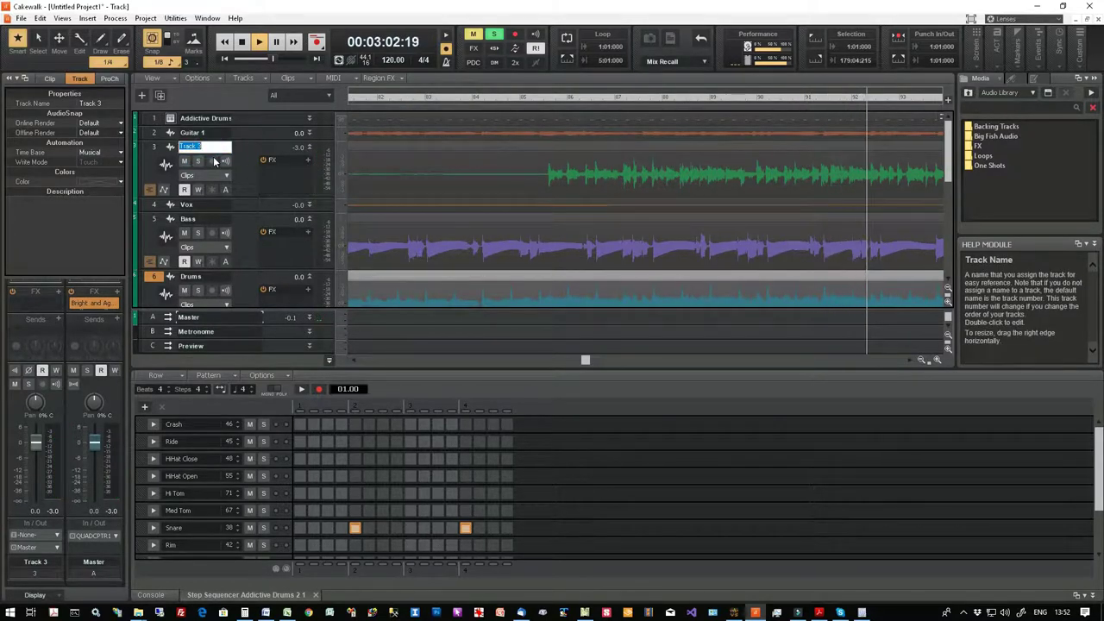
type("Guitar 2")
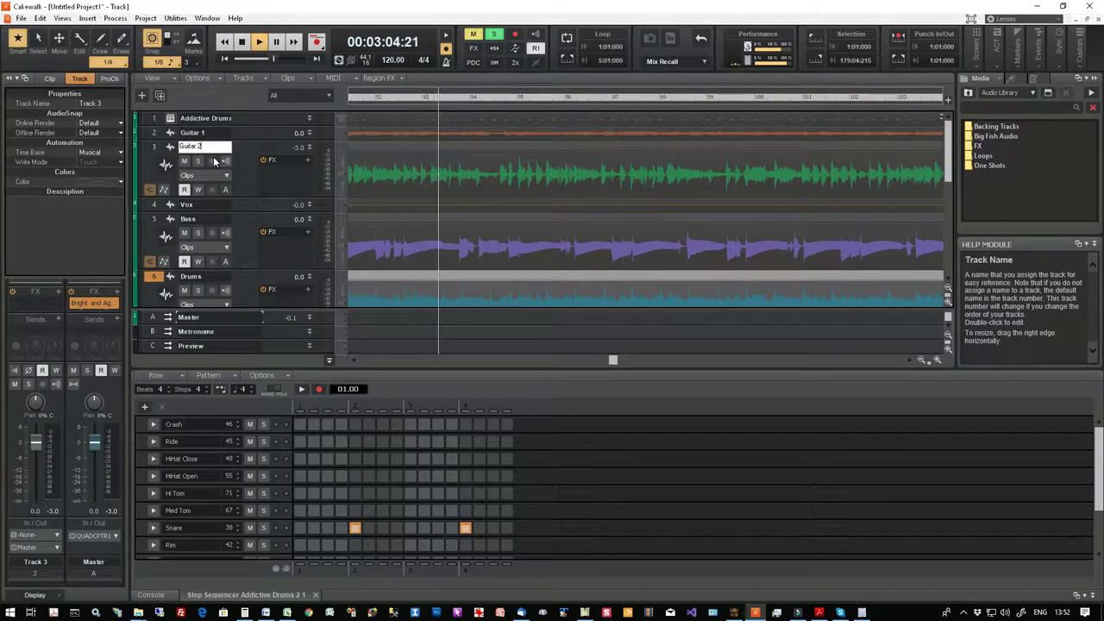
left_click(488, 35)
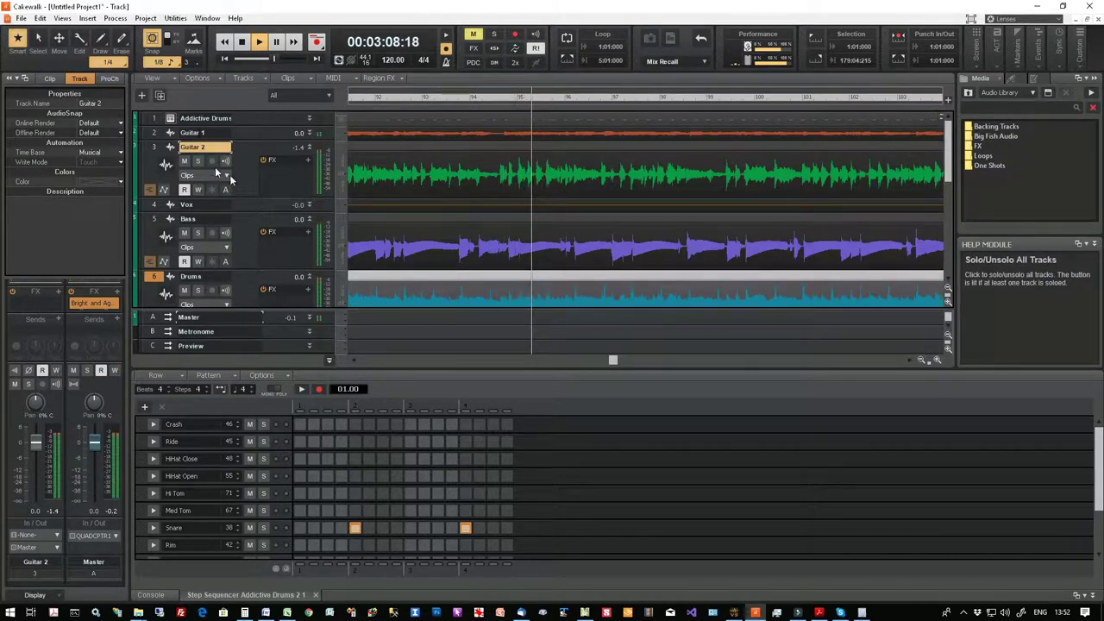
- Collapse the All Mix 3, All Mix 2 and All Mix 1 track strips to minimum height
scroll(229, 177, "down", 5)
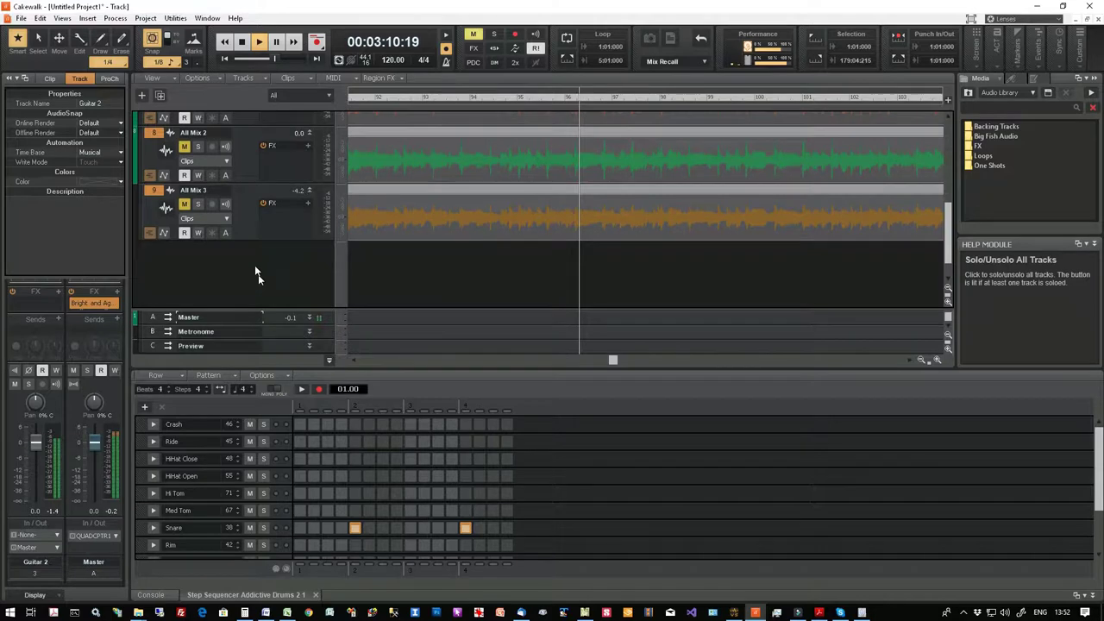
scroll(256, 274, "up", 5)
scroll(256, 221, "down", 5)
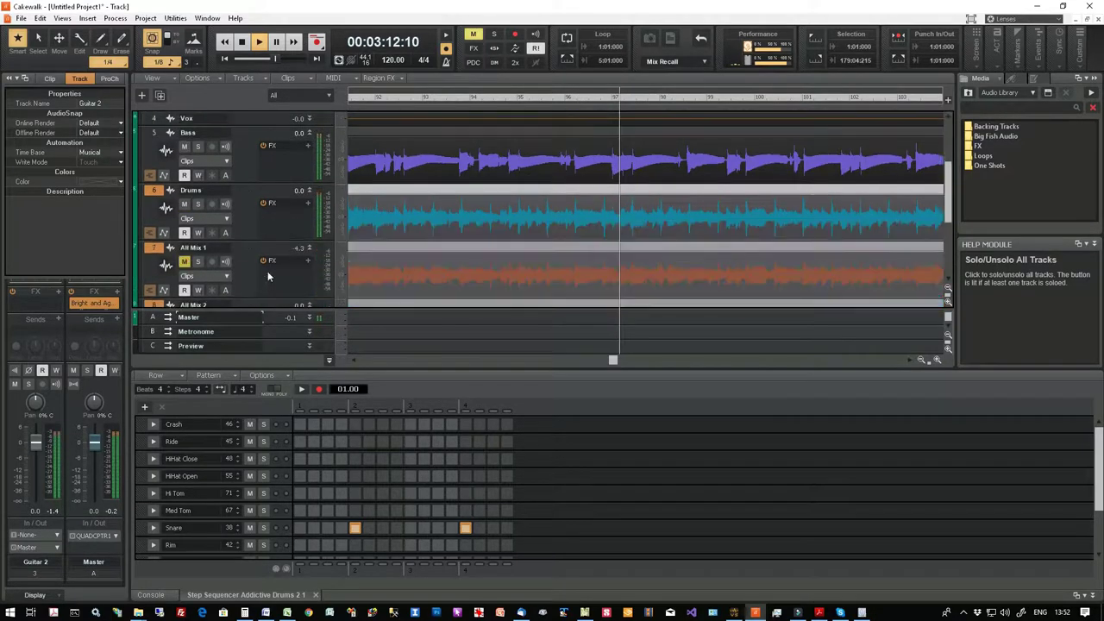
scroll(241, 282, "down", 2)
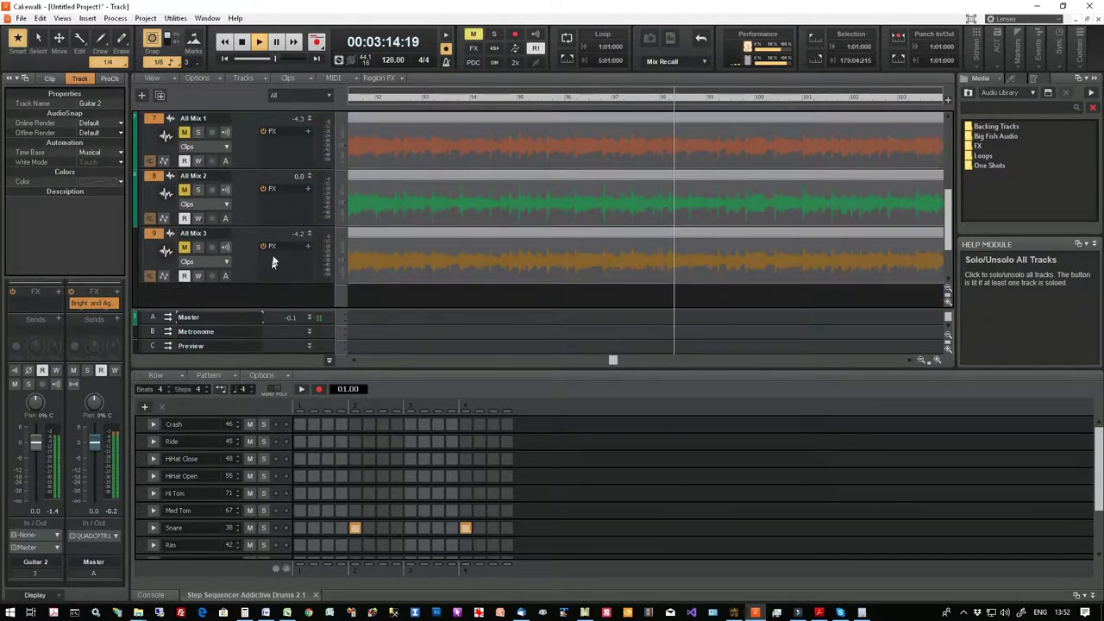
double_click(311, 237)
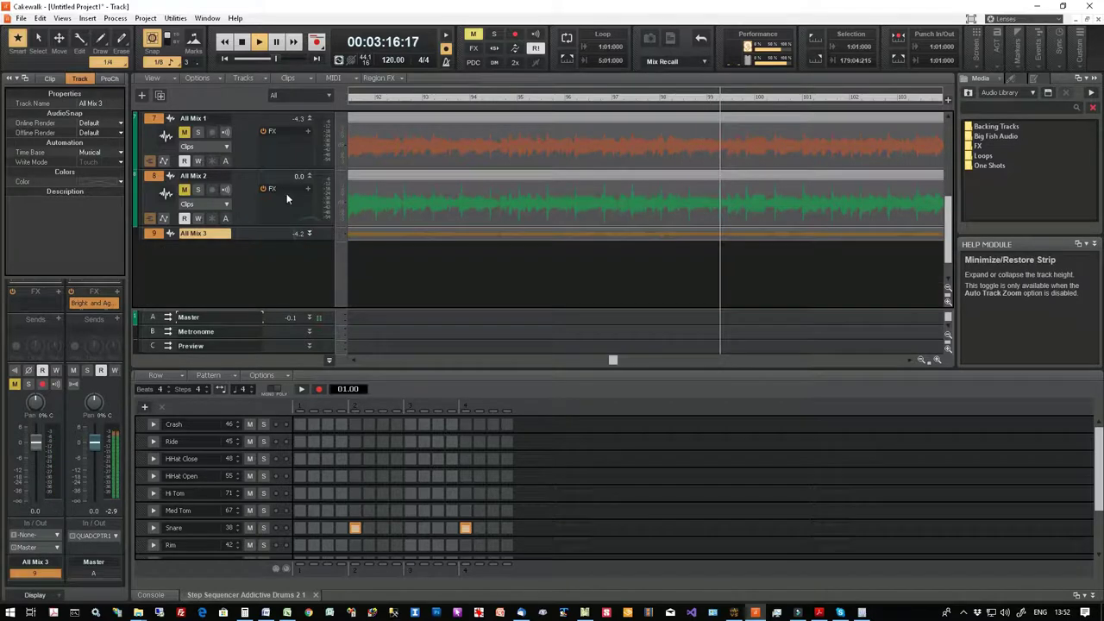
left_click(309, 176)
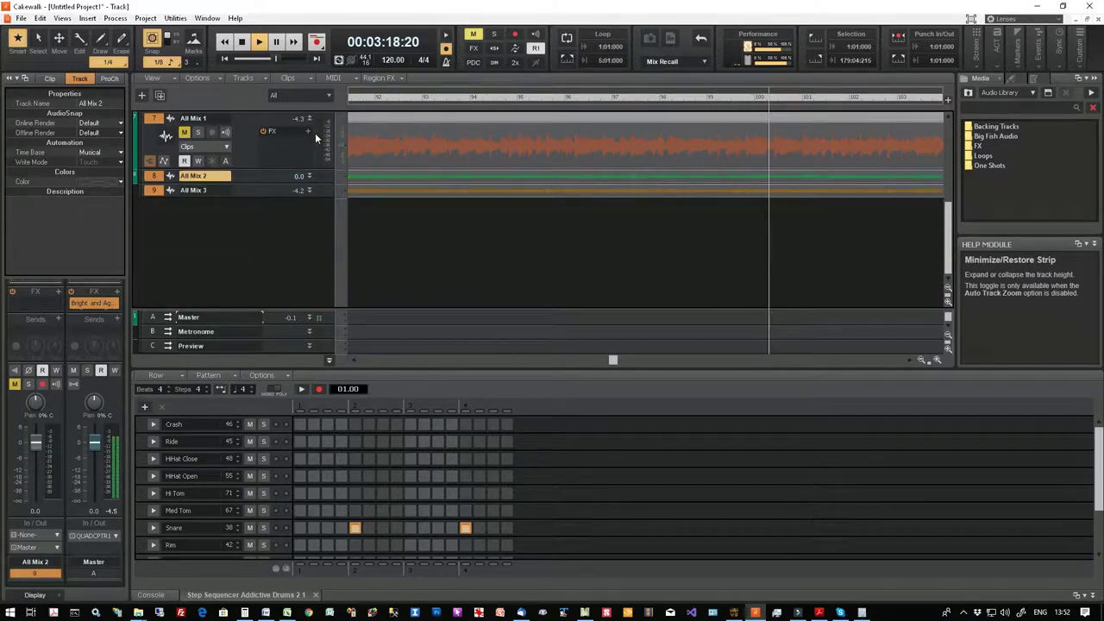
left_click(310, 120)
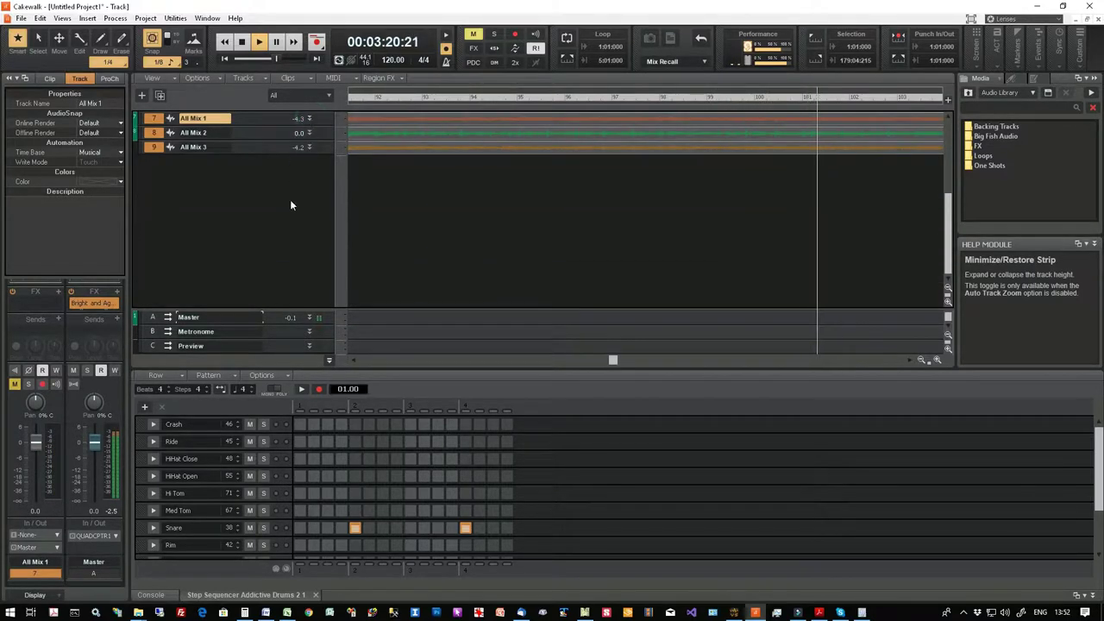
- Collapse the Drums, Bass and Guitar 2 track strips to minimum height
scroll(290, 199, "up", 4)
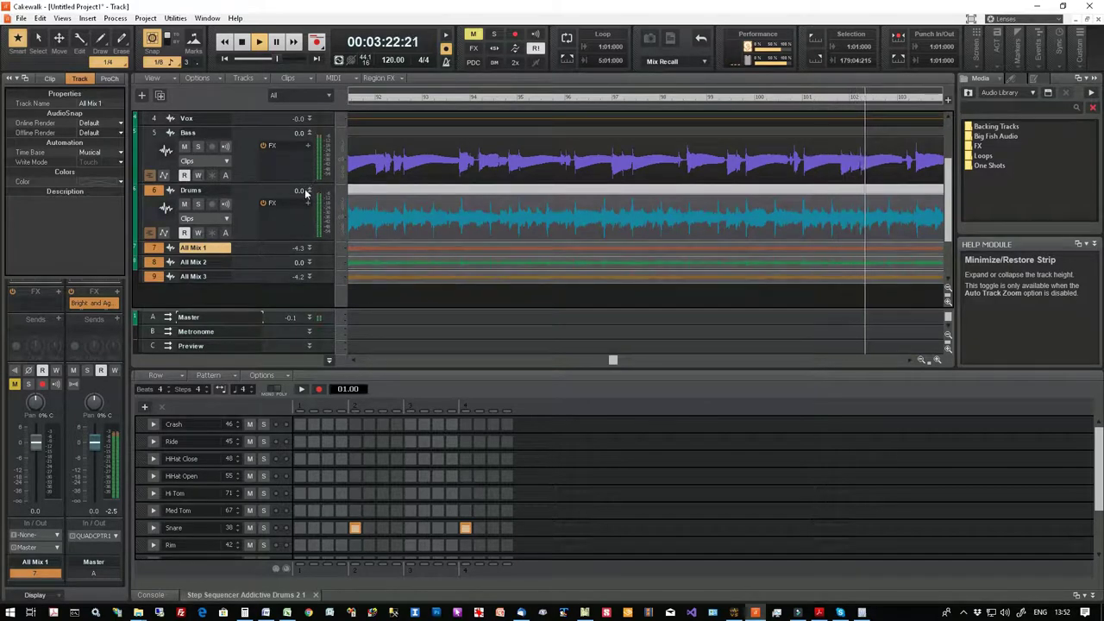
left_click(309, 192)
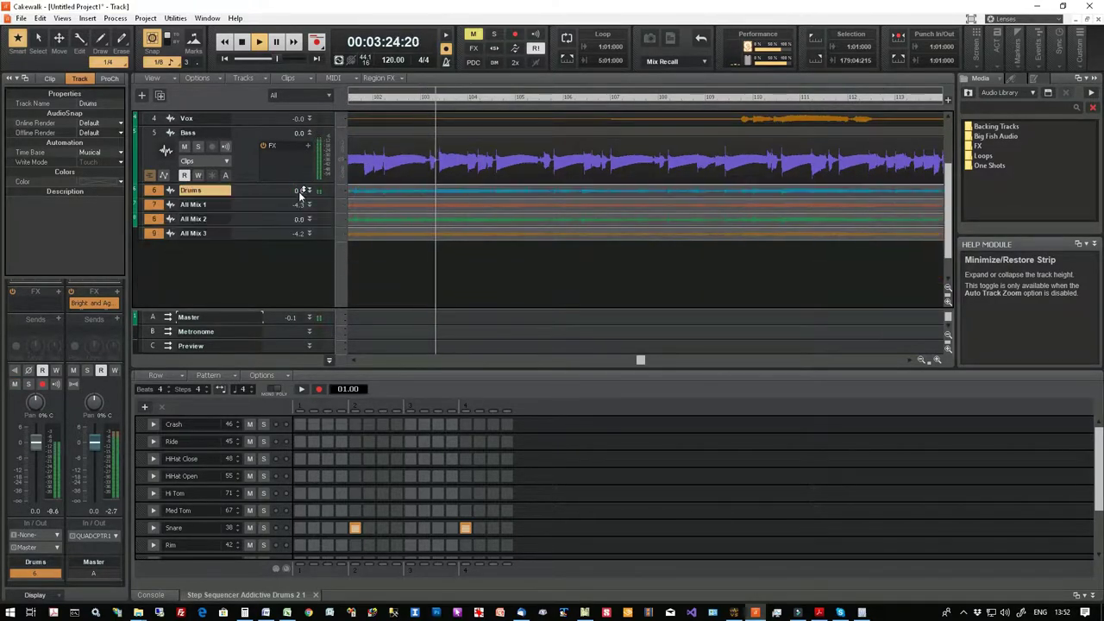
scroll(302, 226, "up", 3)
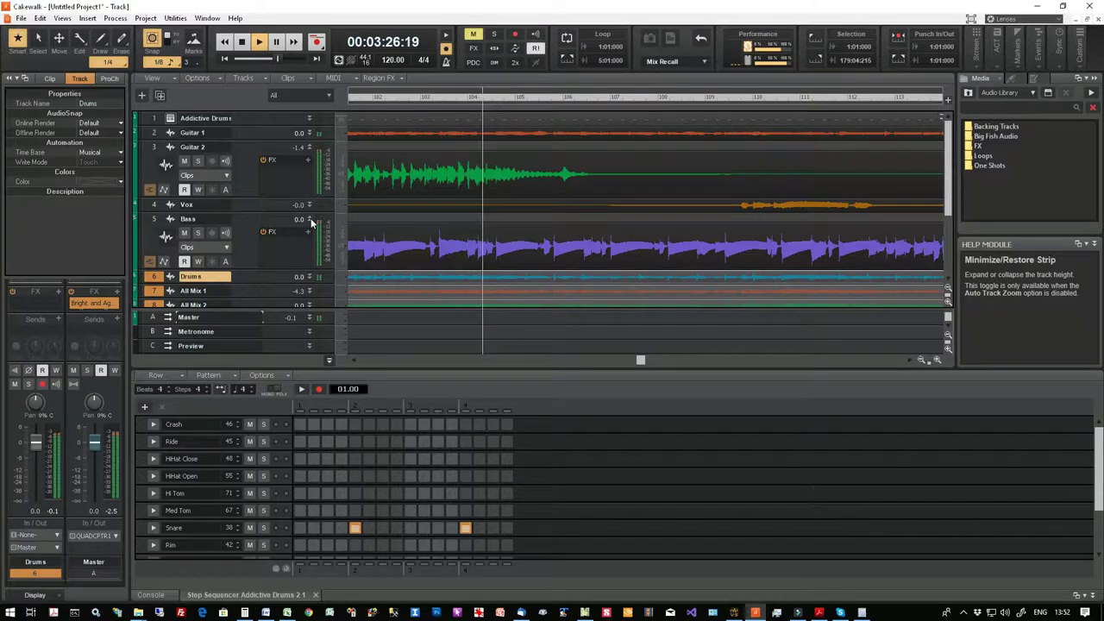
left_click(310, 219)
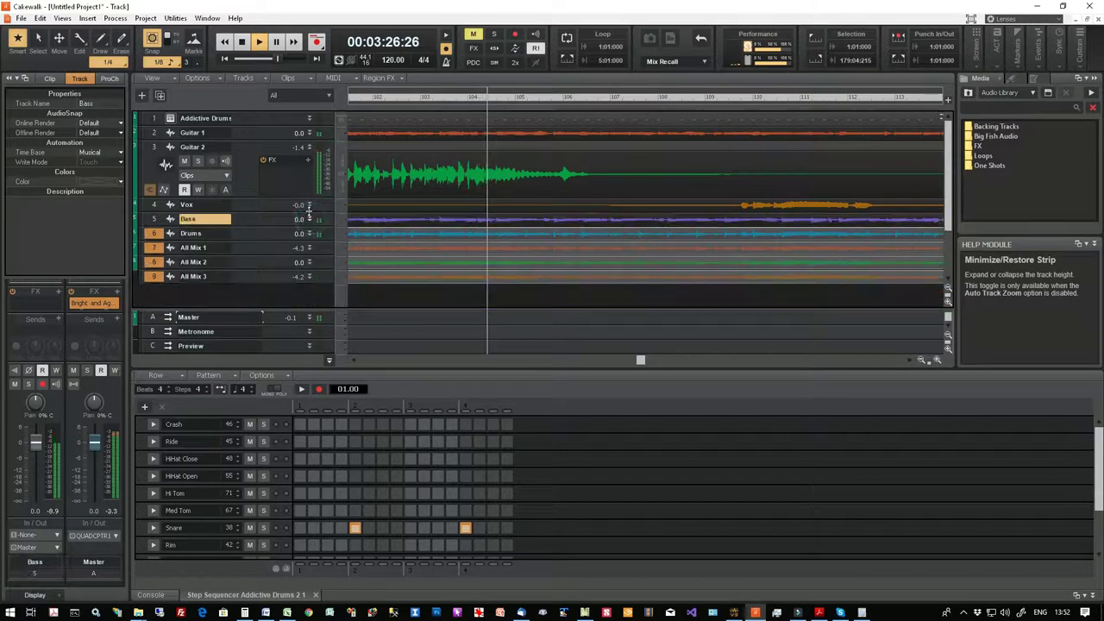
left_click(309, 147)
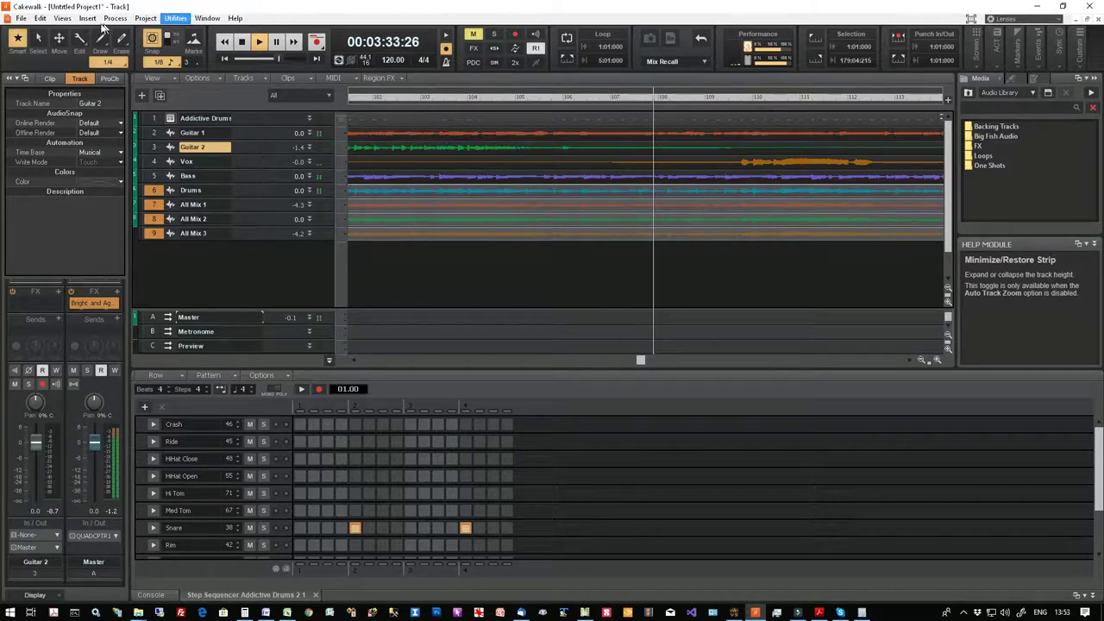
- Open the Console view and lower the Vox track's volume fader slightly
left_click(67, 19)
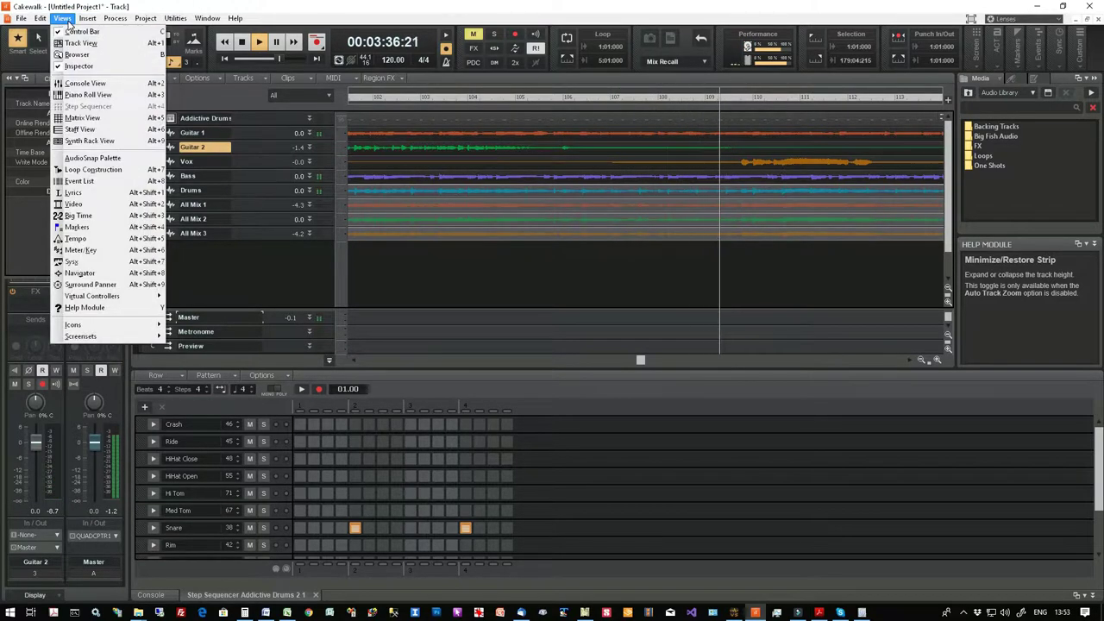
left_click(85, 83)
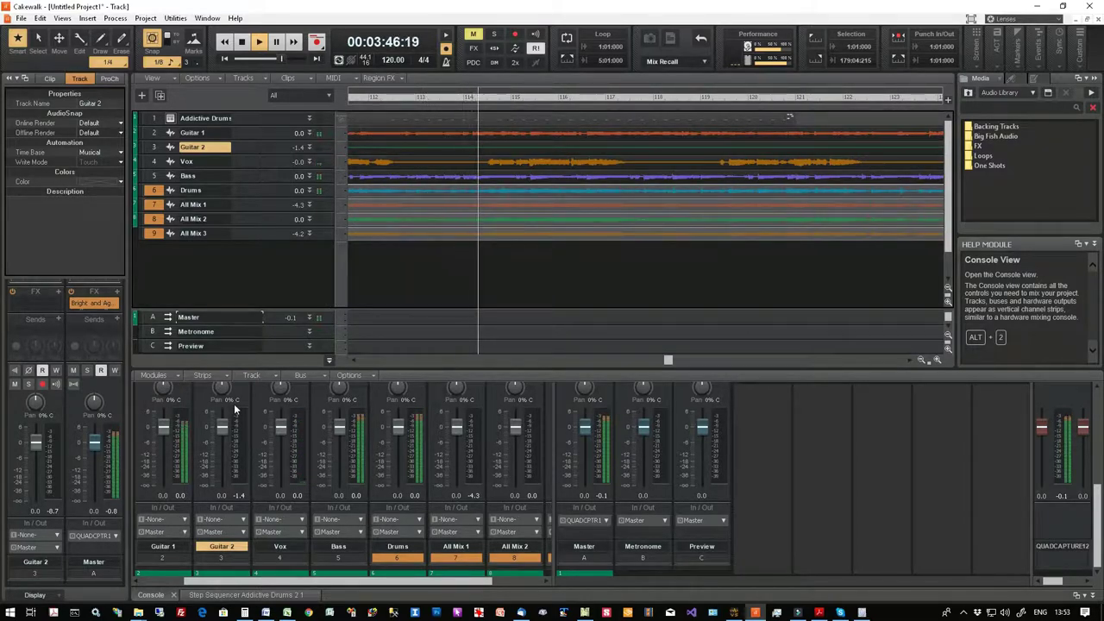
left_click_drag(281, 426, 281, 434)
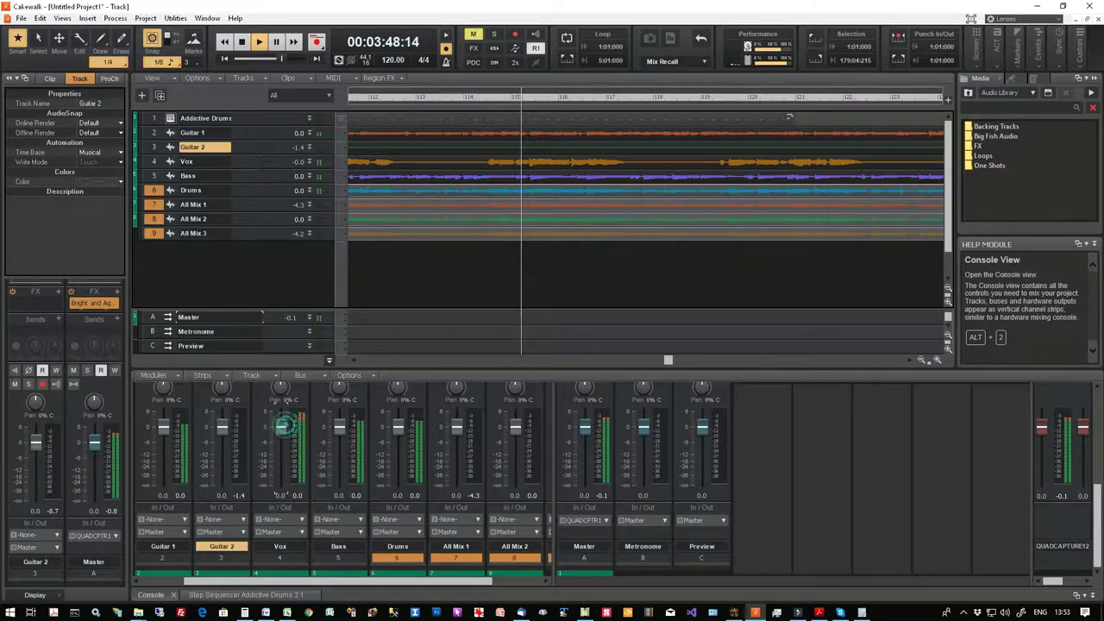